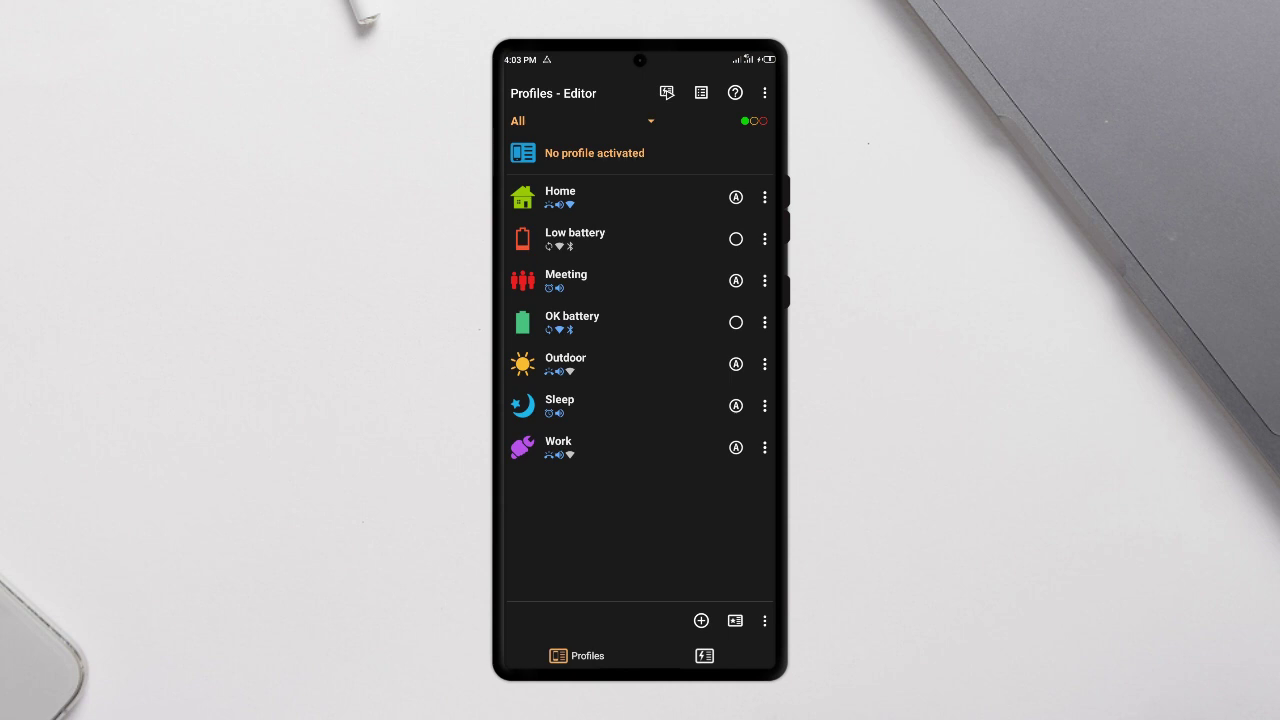
Expand the All filter dropdown above the seven profiles in the profile editor.
left_click(651, 121)
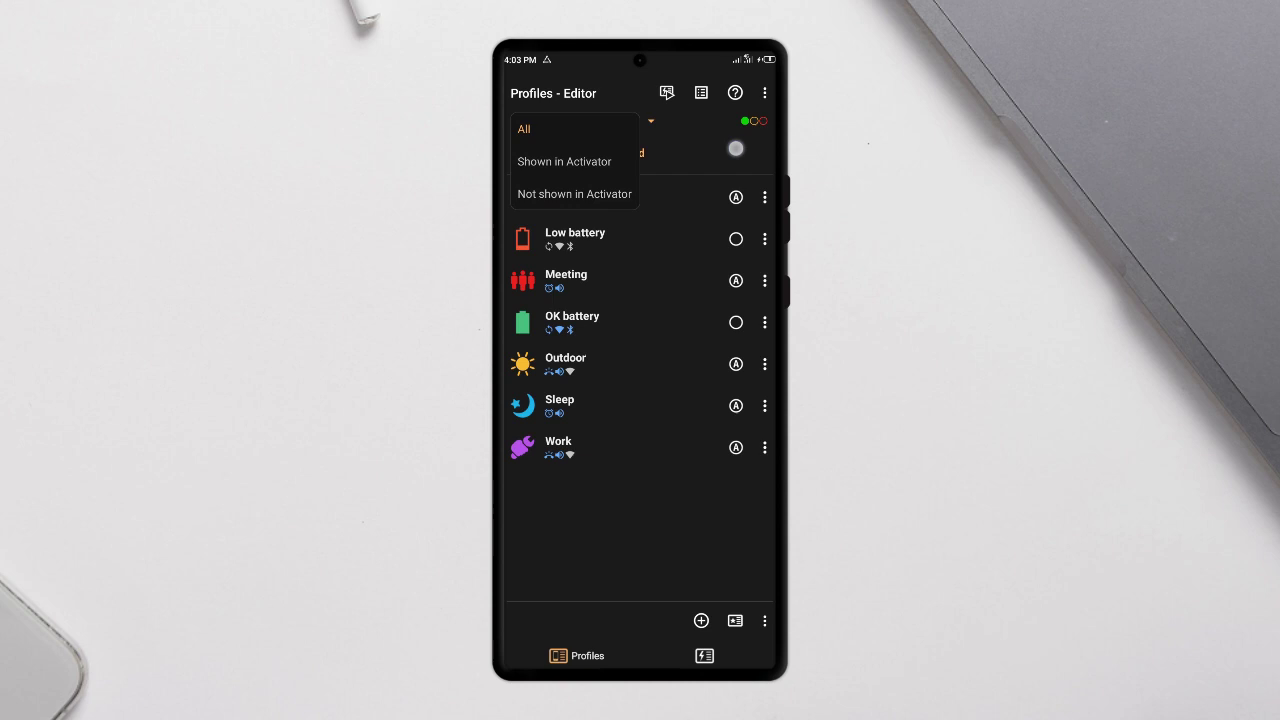
left_click(736, 148)
left_click(600, 197)
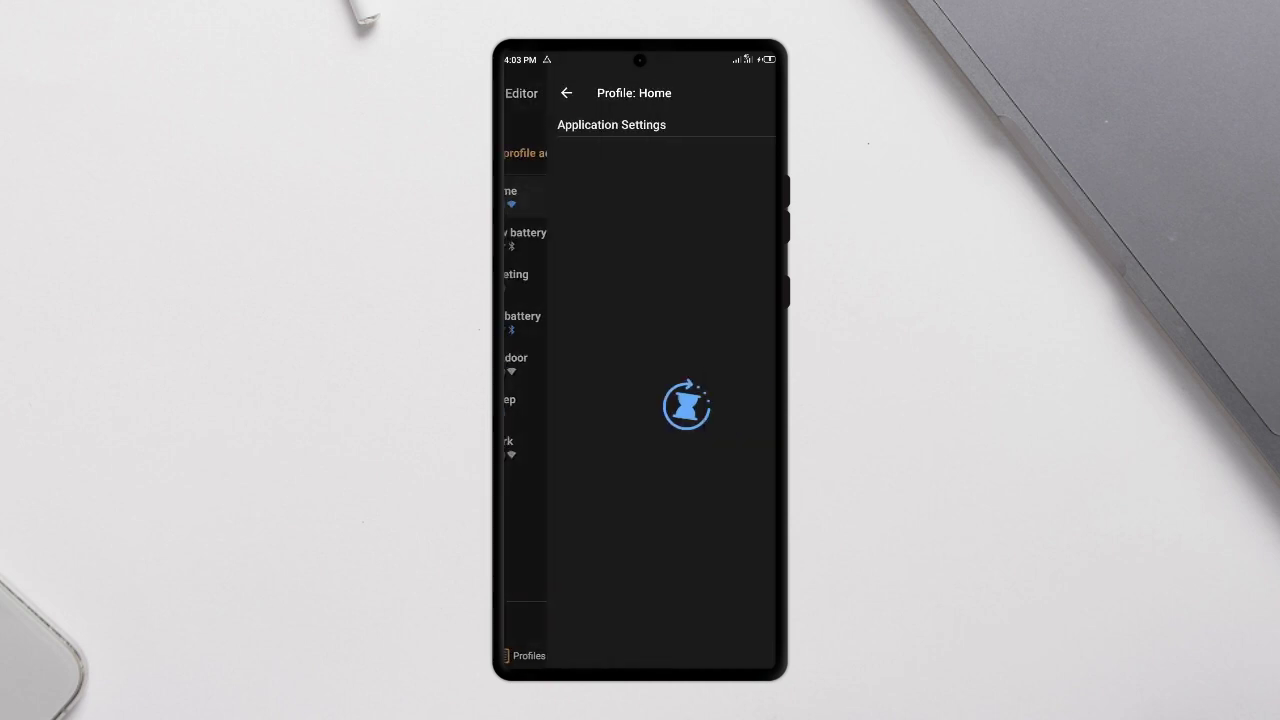
left_click_drag(741, 582, 737, 331)
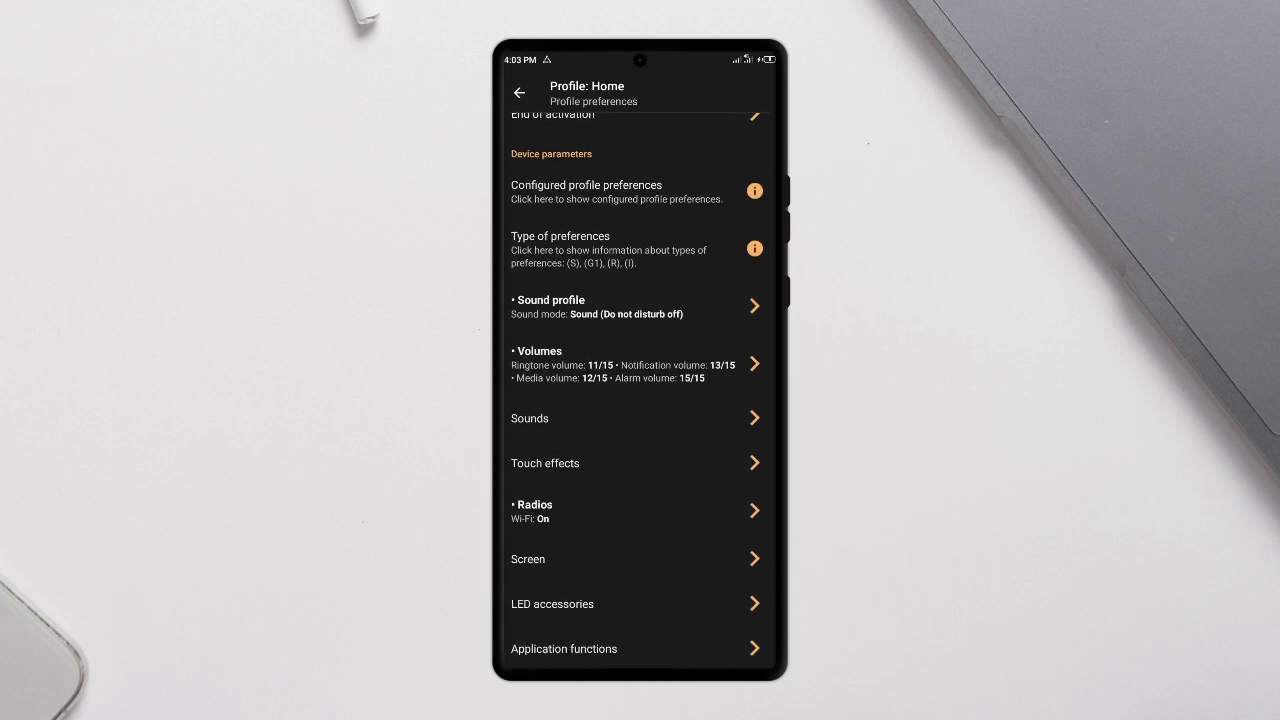
left_click_drag(726, 518, 729, 342)
left_click(754, 374)
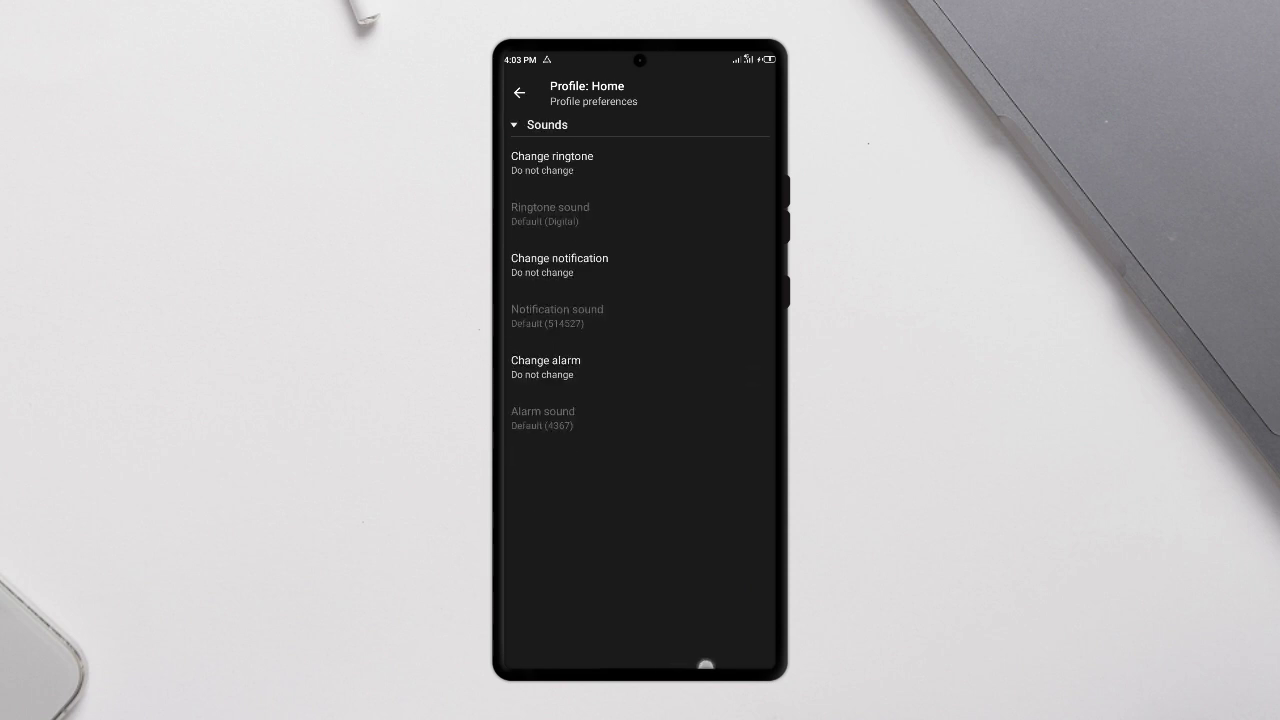
right_click(706, 666)
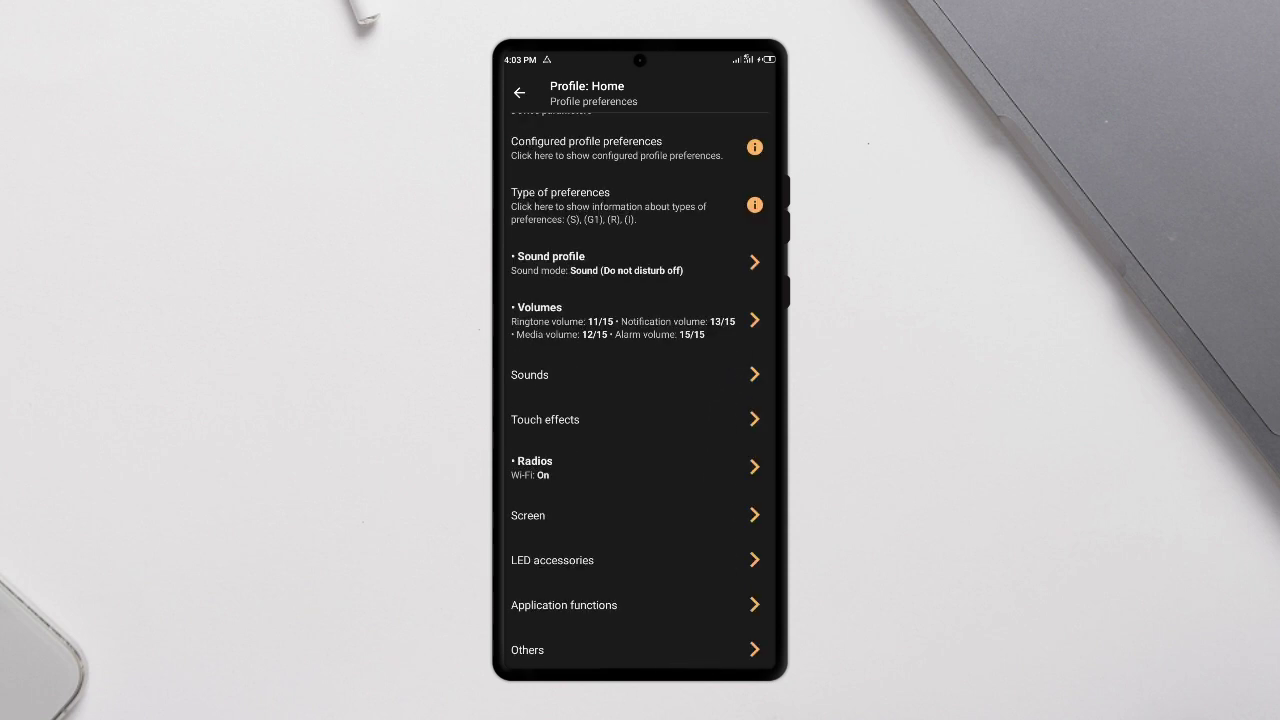
left_click(754, 515)
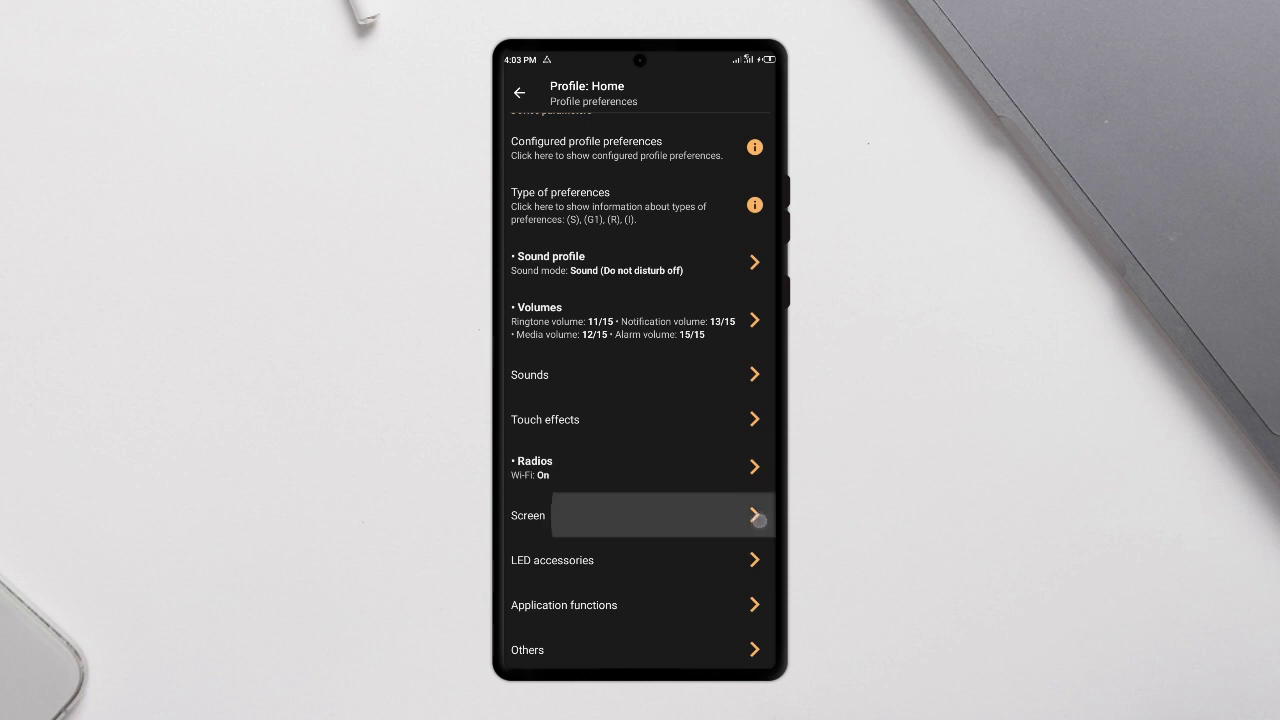
left_click_drag(715, 583, 715, 426)
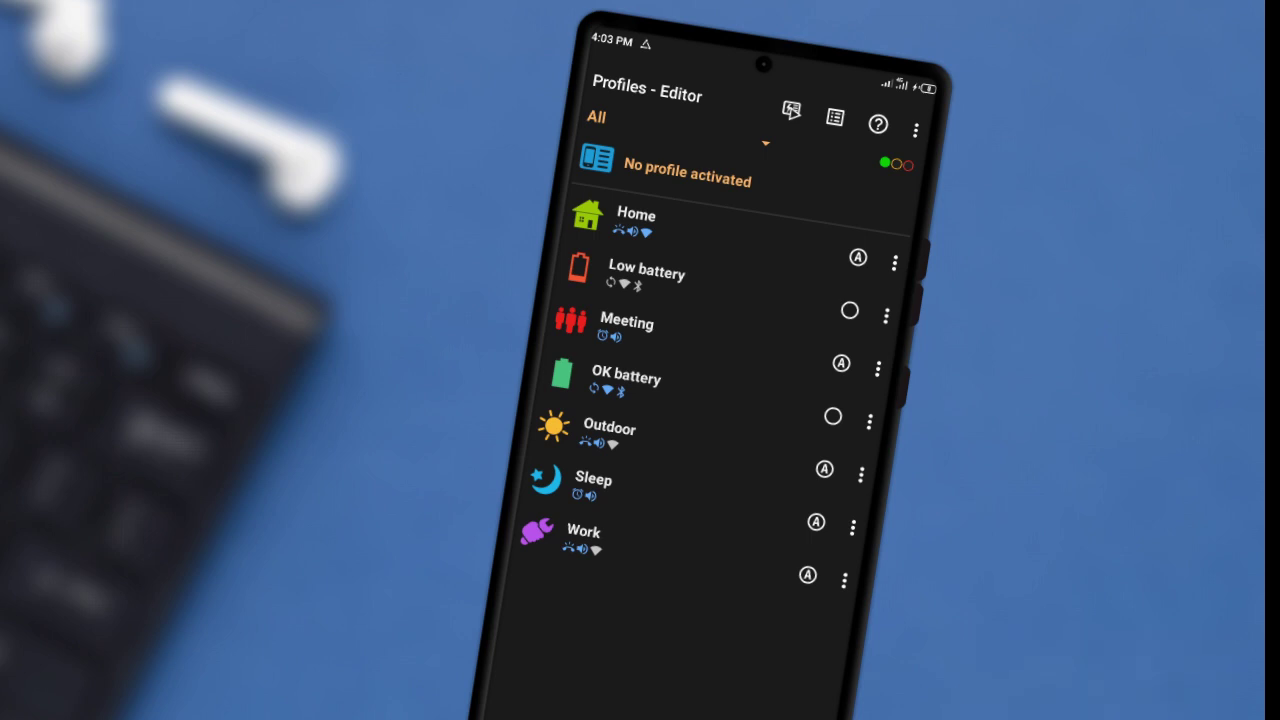
Peek at the Outdoor profile's menu without changes, then activate the Sleep profile and confirm.
left_click(861, 474)
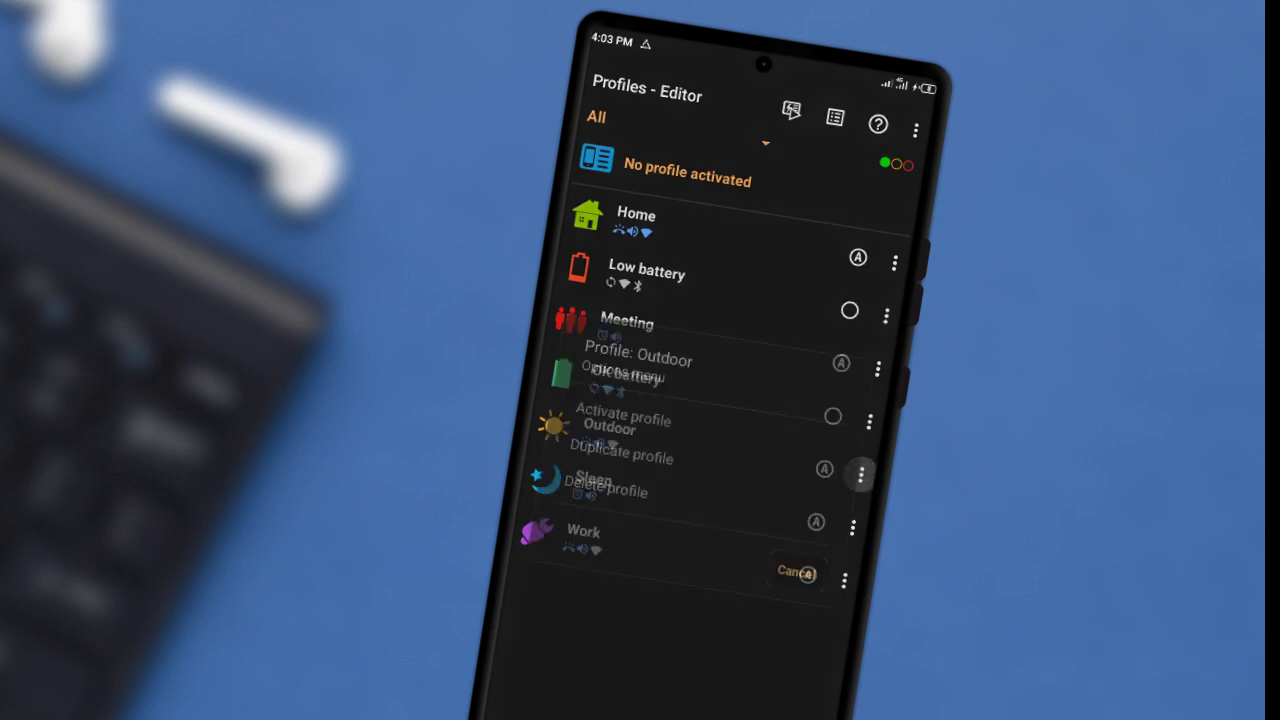
left_click(798, 694)
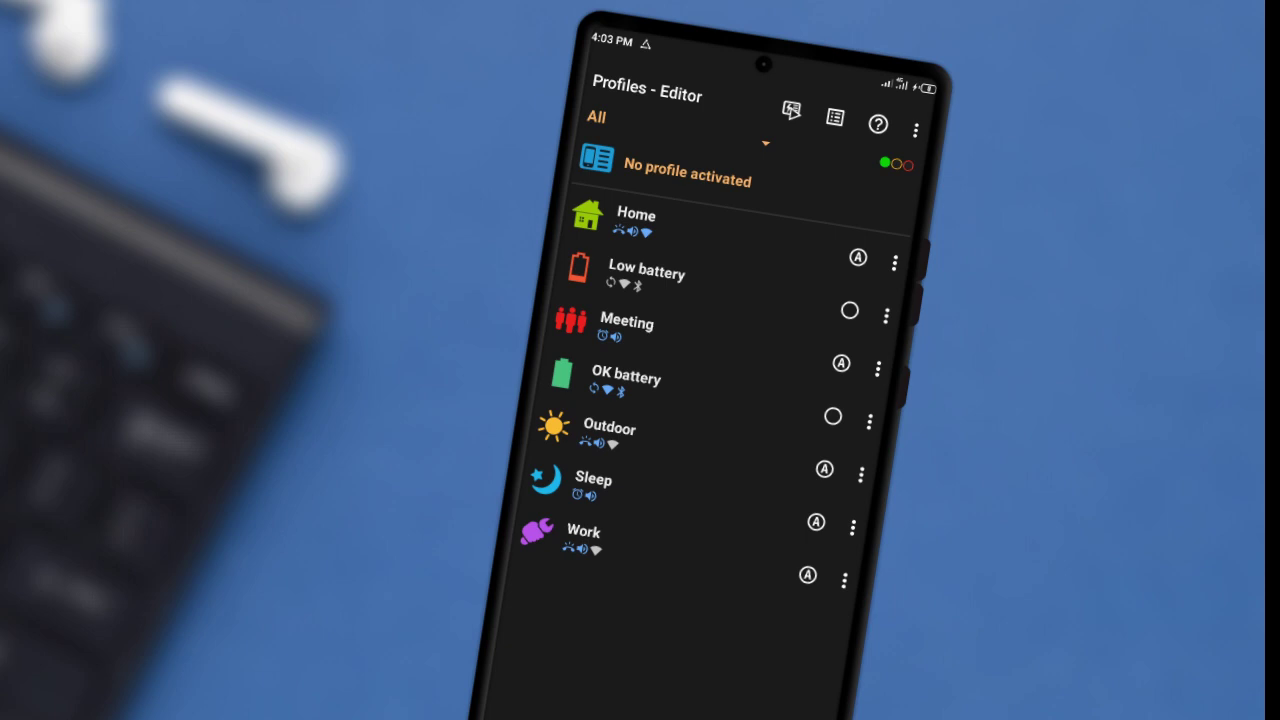
left_click(852, 527)
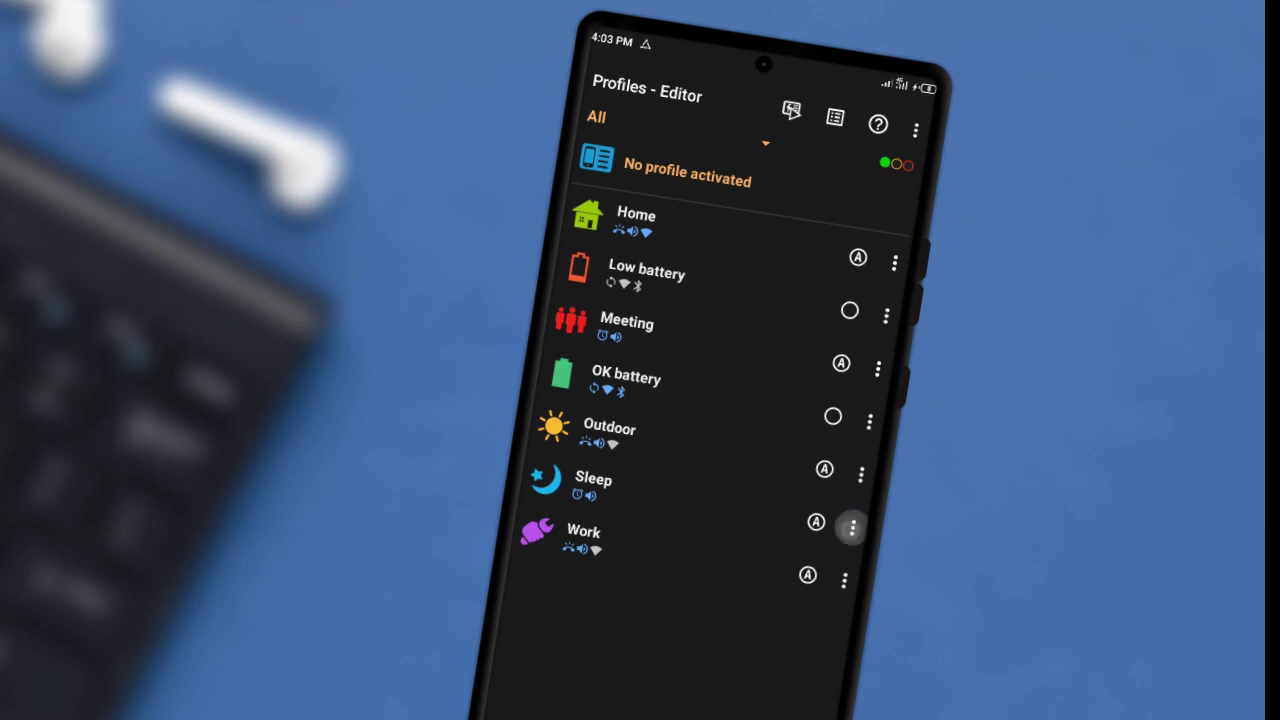
left_click(733, 432)
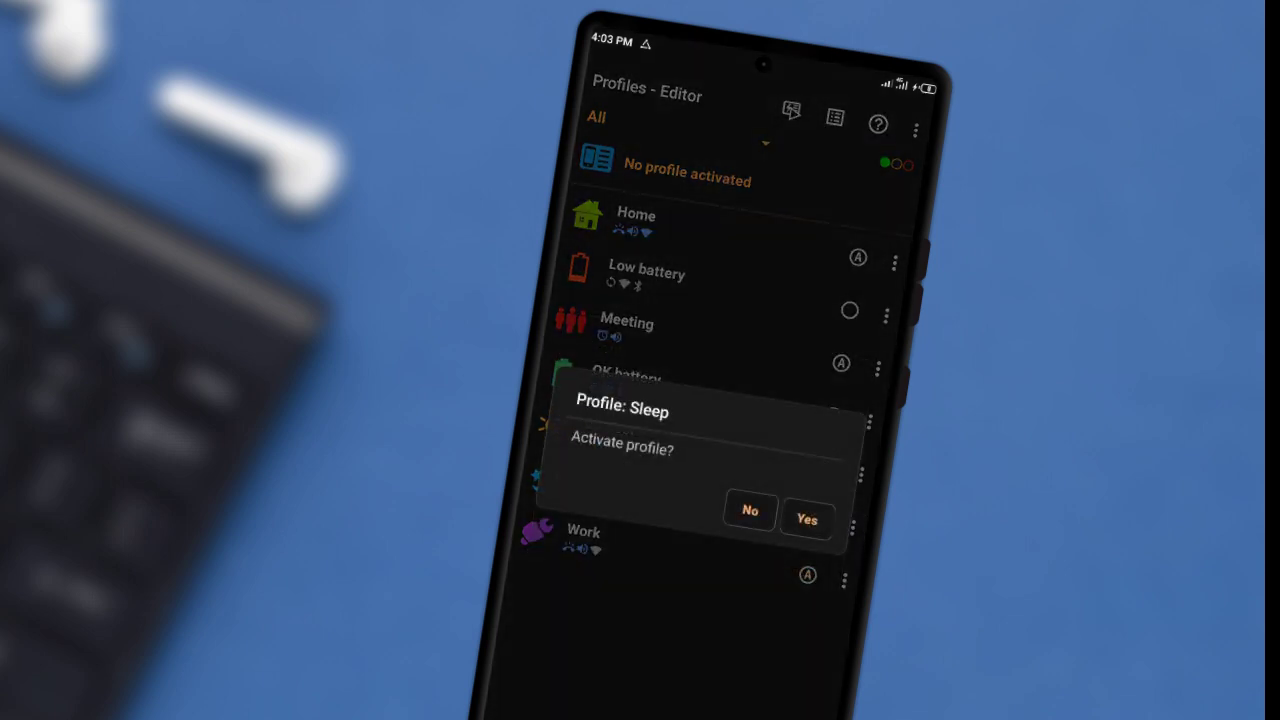
left_click(806, 521)
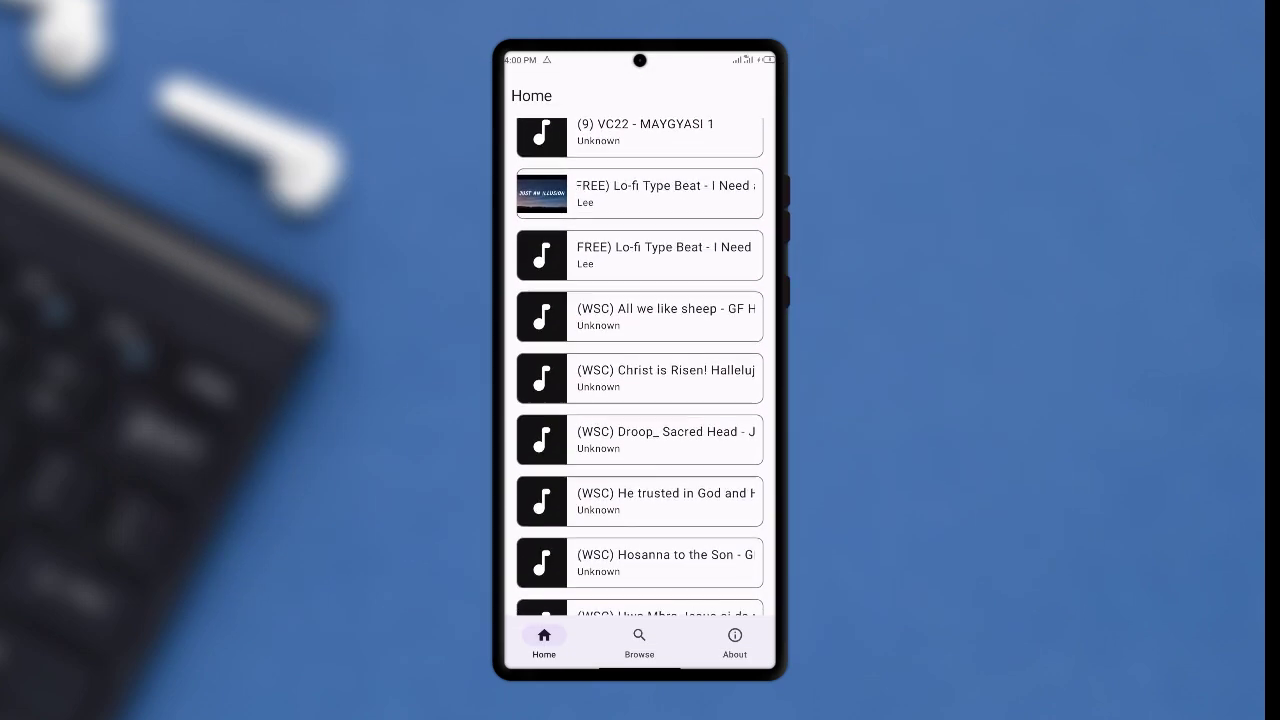
Search 'how do' and fetch synced lyrics for Céline Dion's How Does A Moment Last Forever.
scroll(733, 369, "up", 5)
scroll(733, 369, "up", 10)
left_click(751, 137)
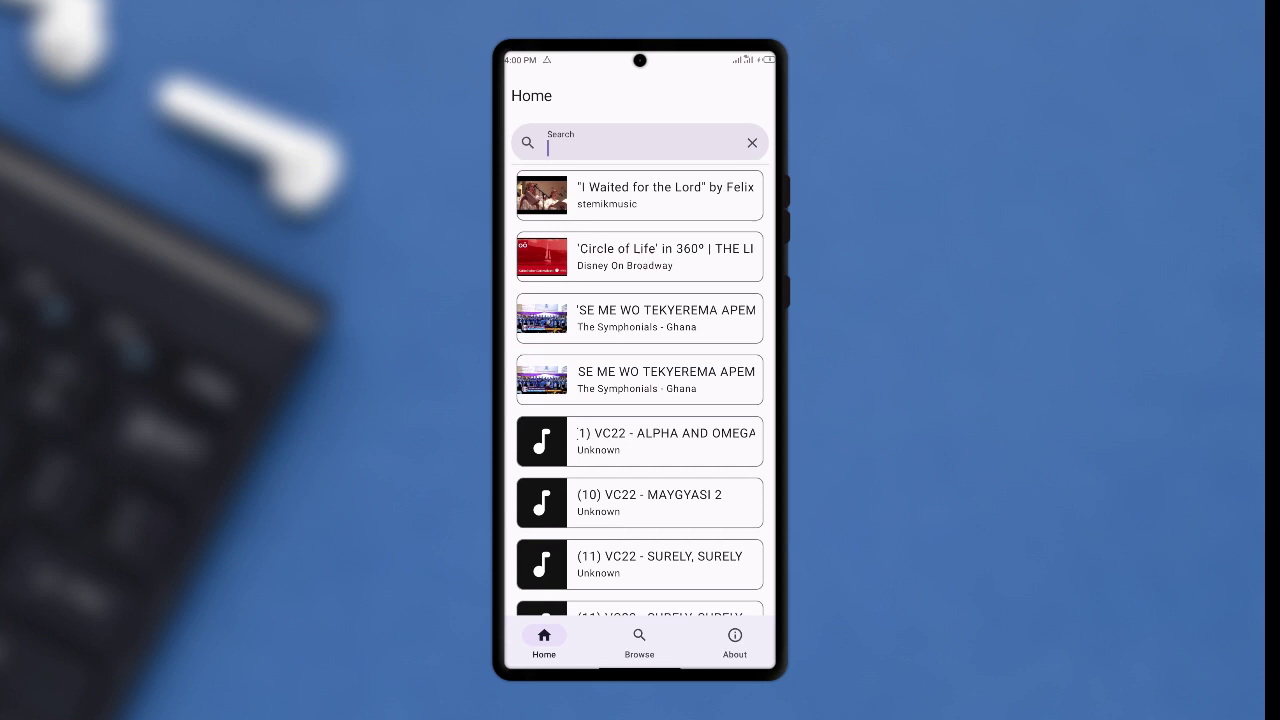
type("how")
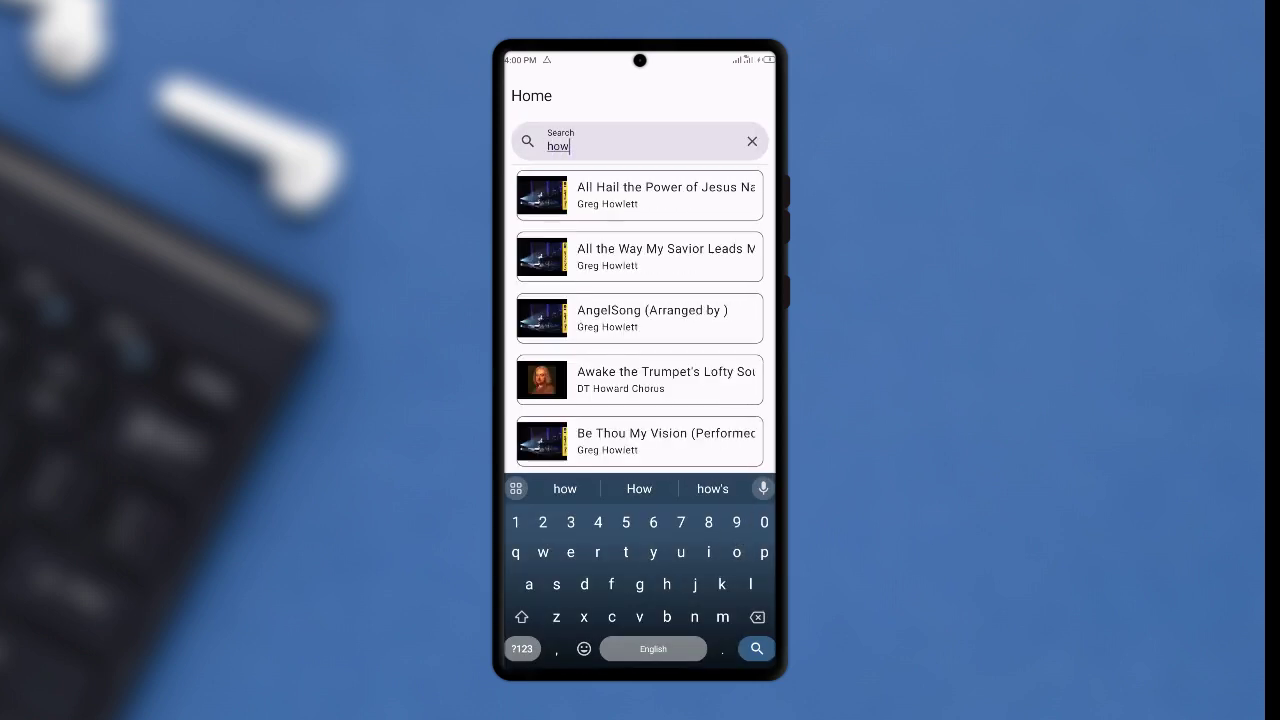
type(" do")
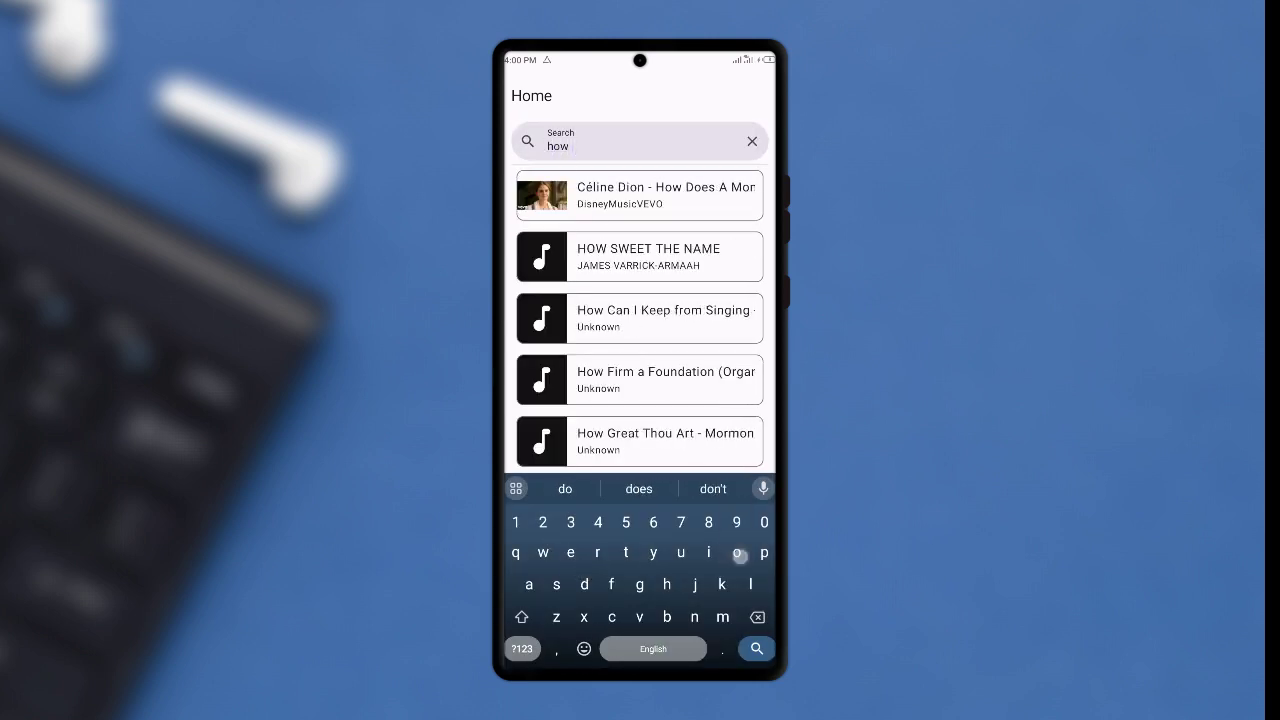
left_click(740, 195)
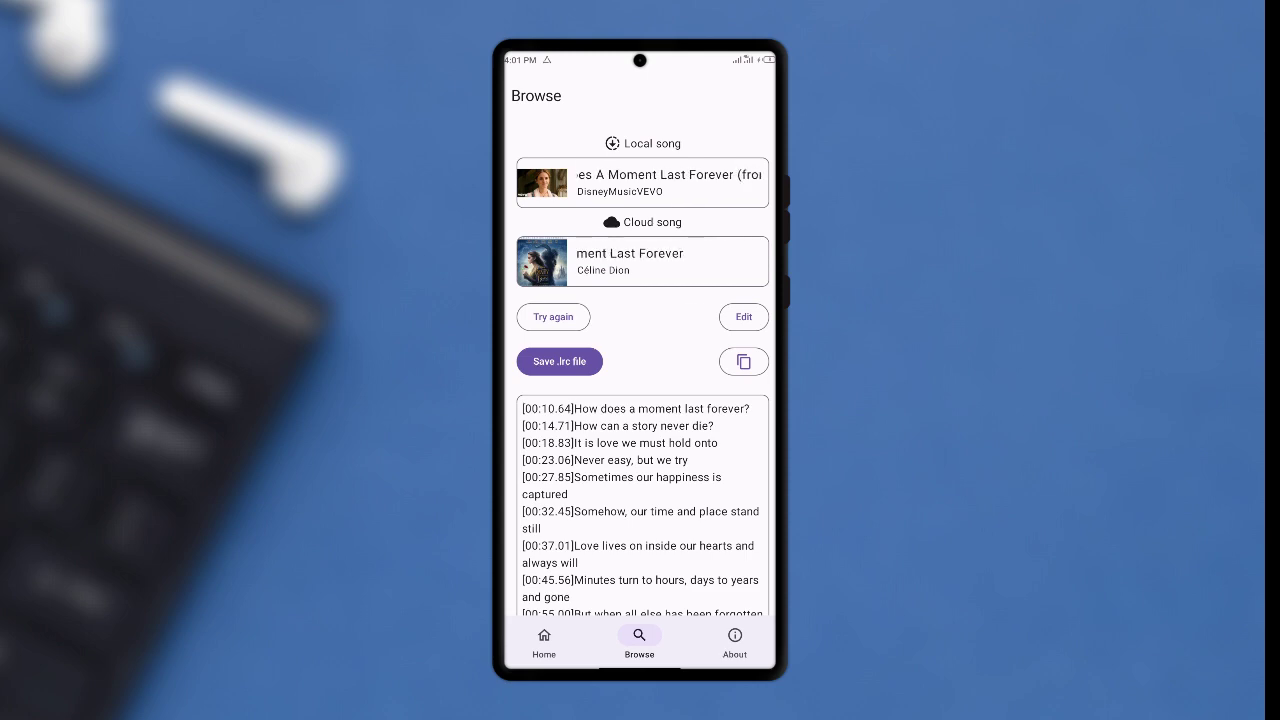
scroll(728, 547, "down", 2)
scroll(726, 524, "down", 3)
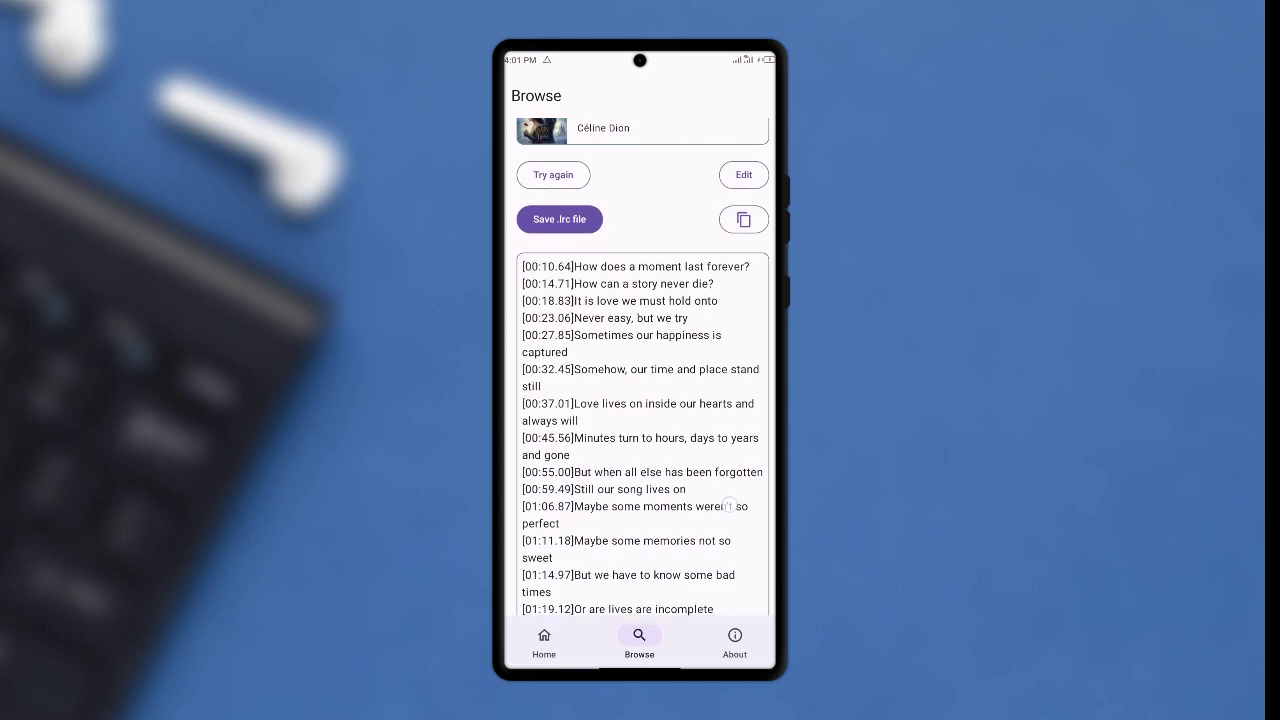
scroll(724, 502, "up", 5)
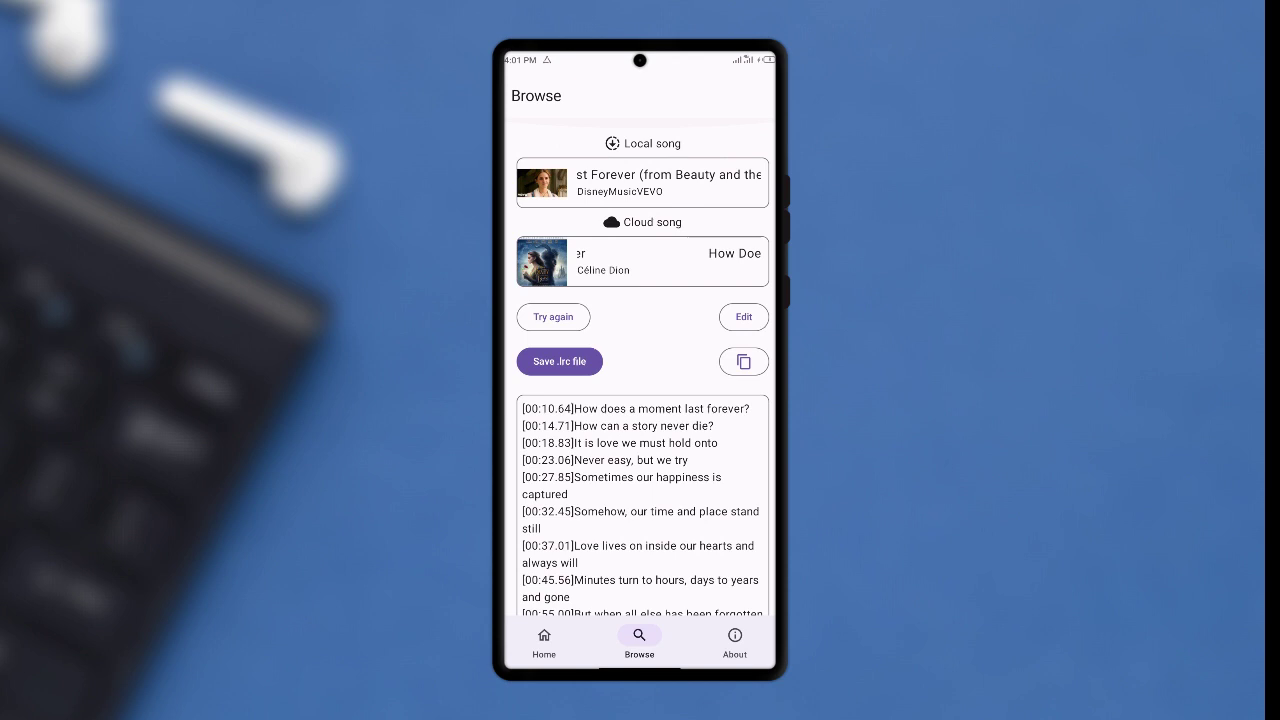
Copy the current lyrics, then fetch and scroll synced lyrics for 'All By Myself'.
left_click(743, 360)
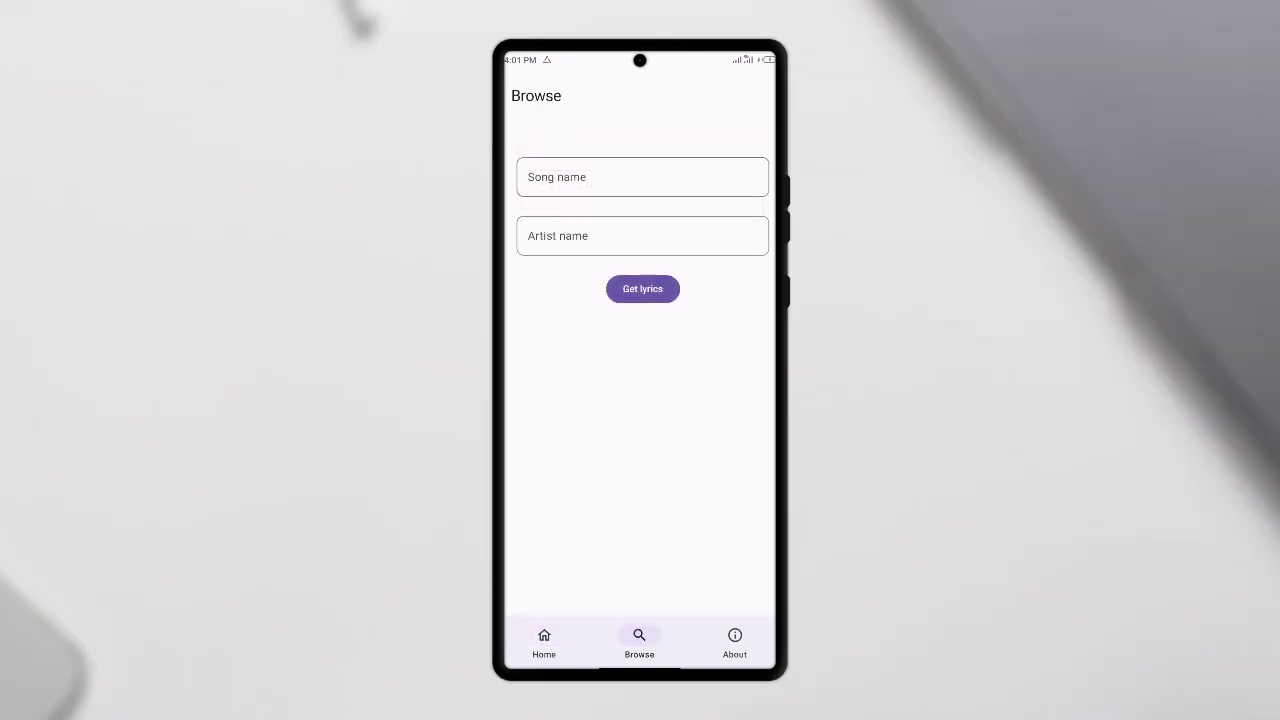
left_click(642, 177)
type("ll by")
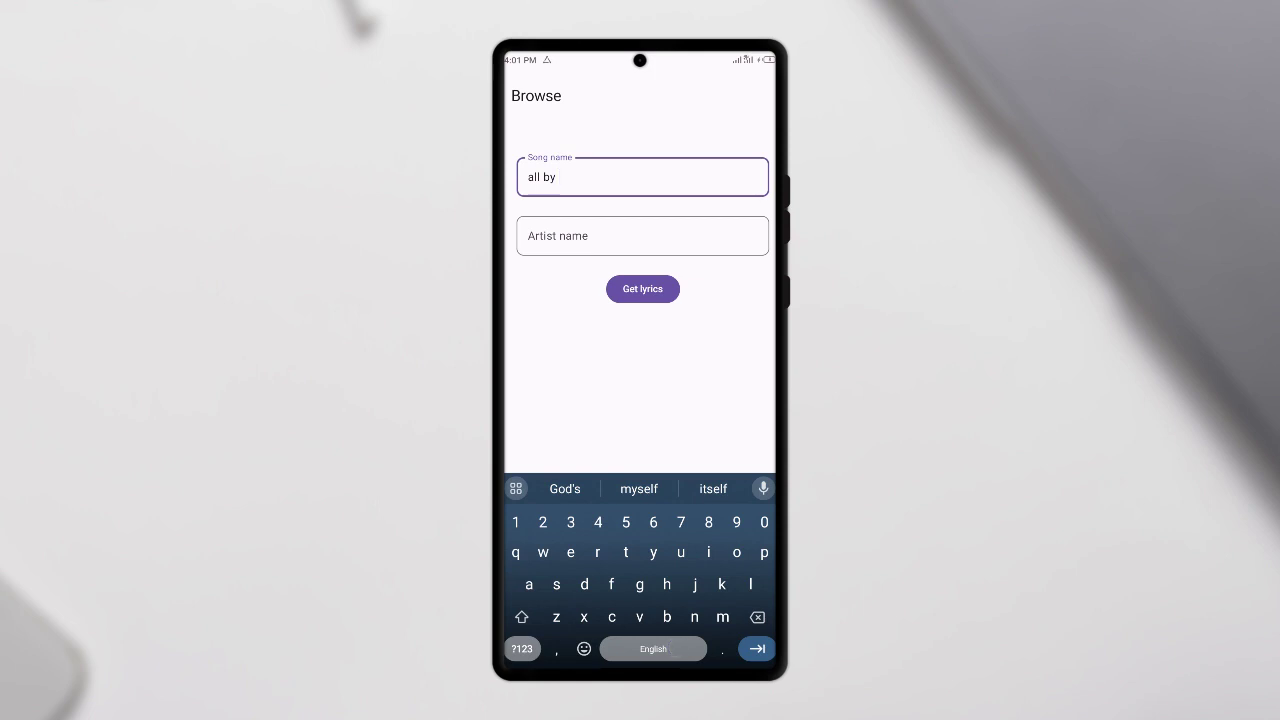
left_click(639, 488)
left_click(642, 236)
mouse_move(612, 617)
left_mouse_down()
mouse_move(590, 580)
mouse_move(704, 604)
mouse_move(570, 552)
mouse_move(694, 617)
left_mouse_up()
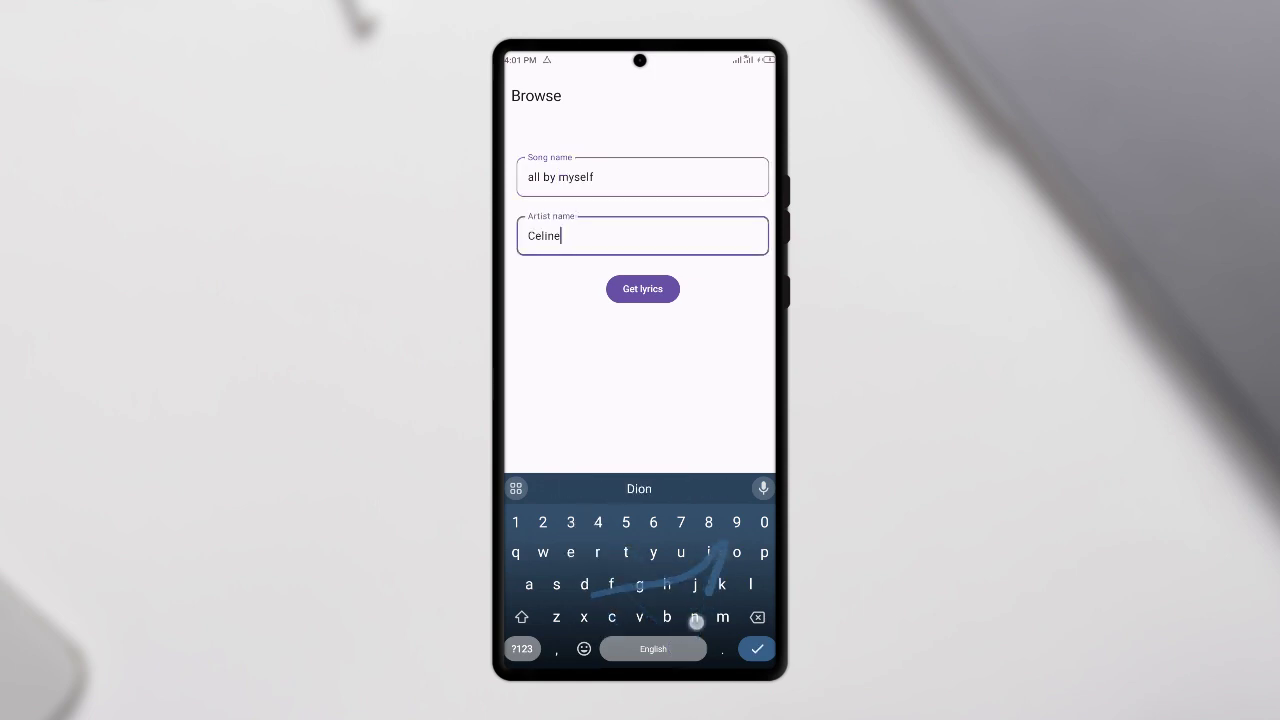
left_click(661, 288)
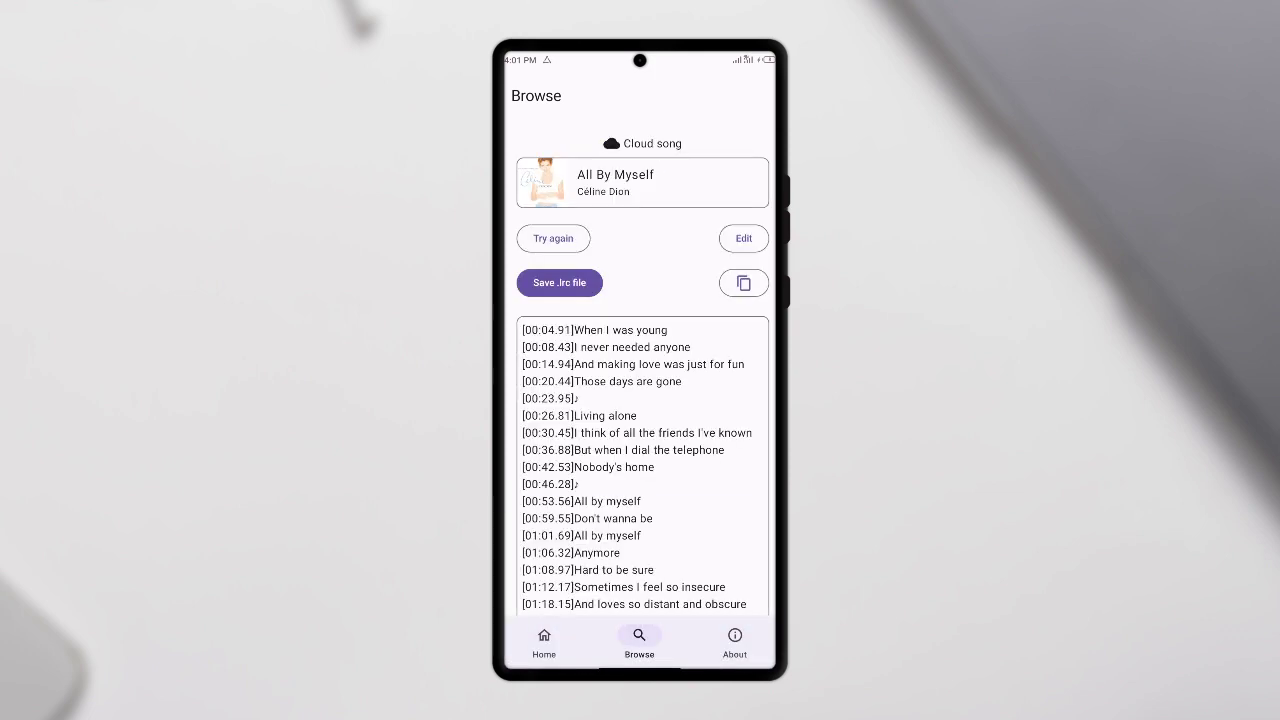
left_click_drag(726, 561, 740, 417)
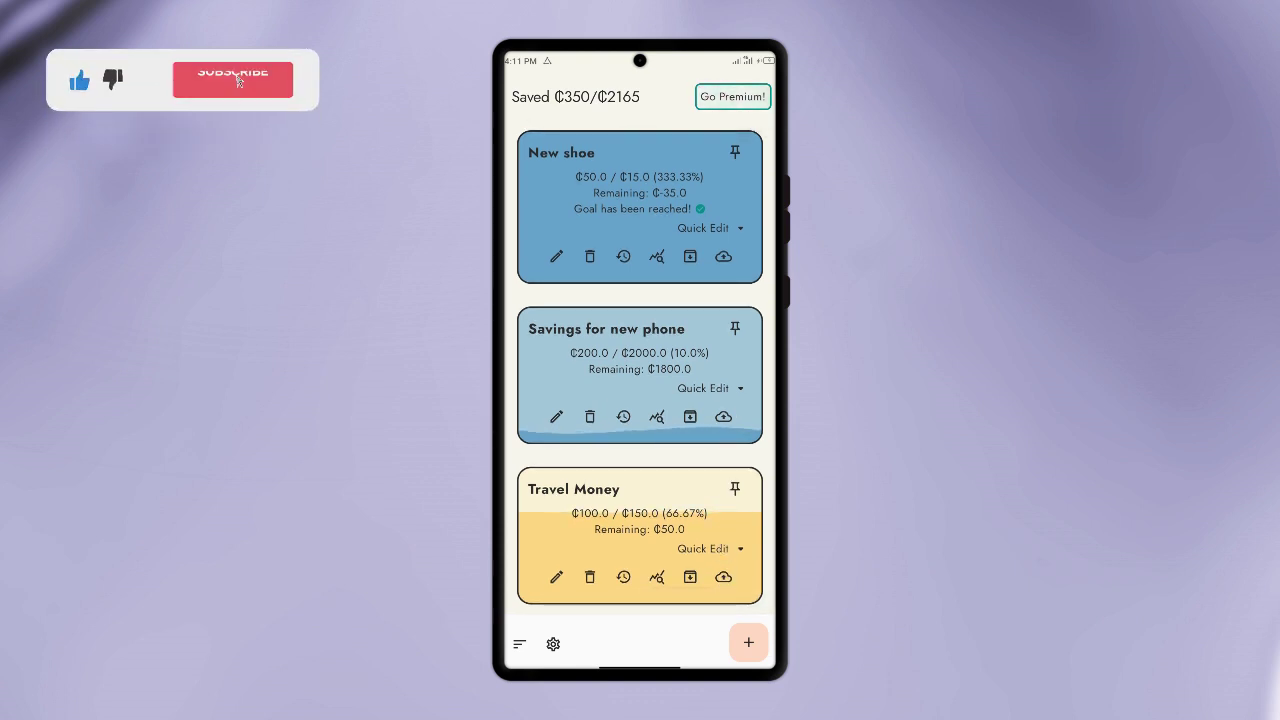
Change the New shoe jar's goal from 15.0 to 150.0, keeping light blue, and save.
left_click(556, 256)
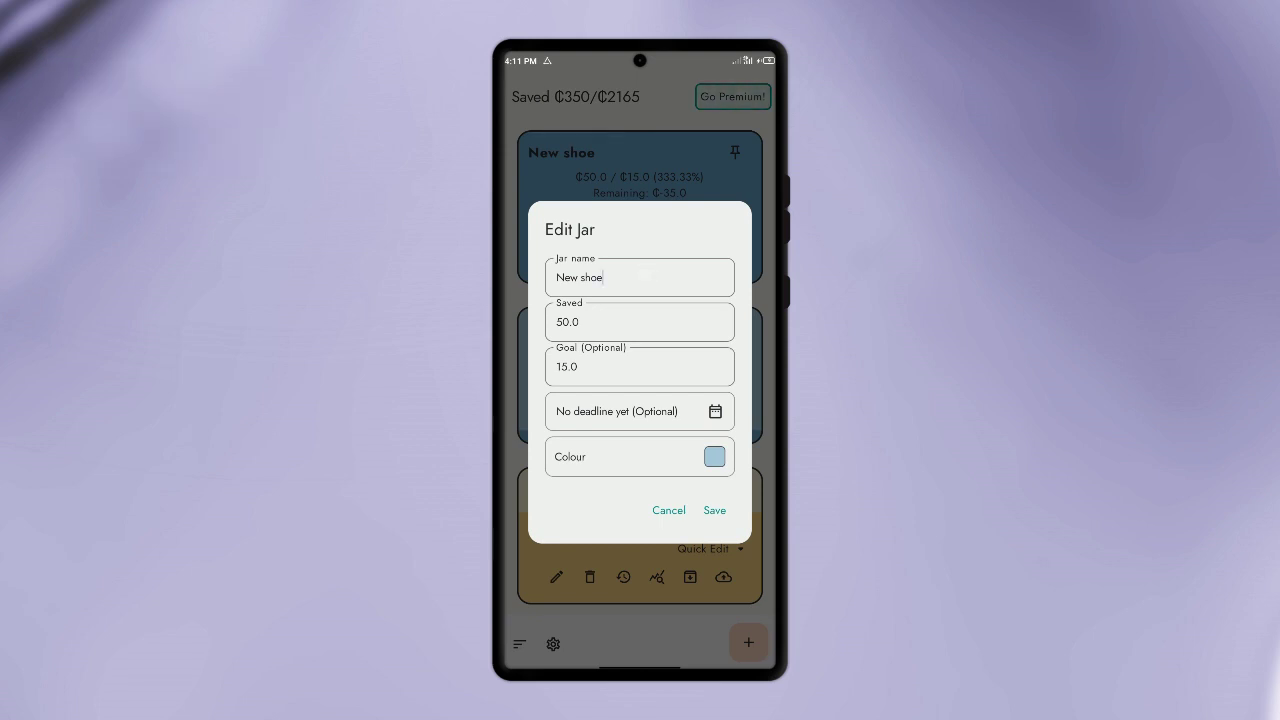
left_click(645, 277)
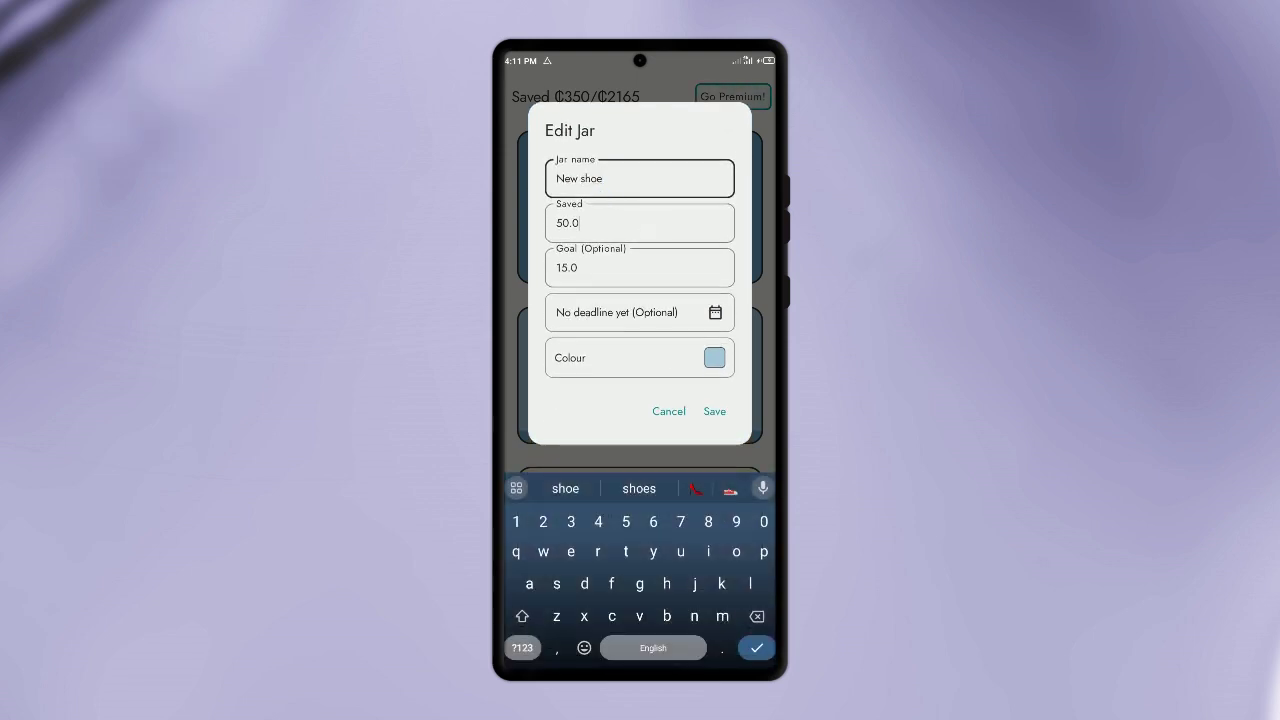
left_click(579, 223)
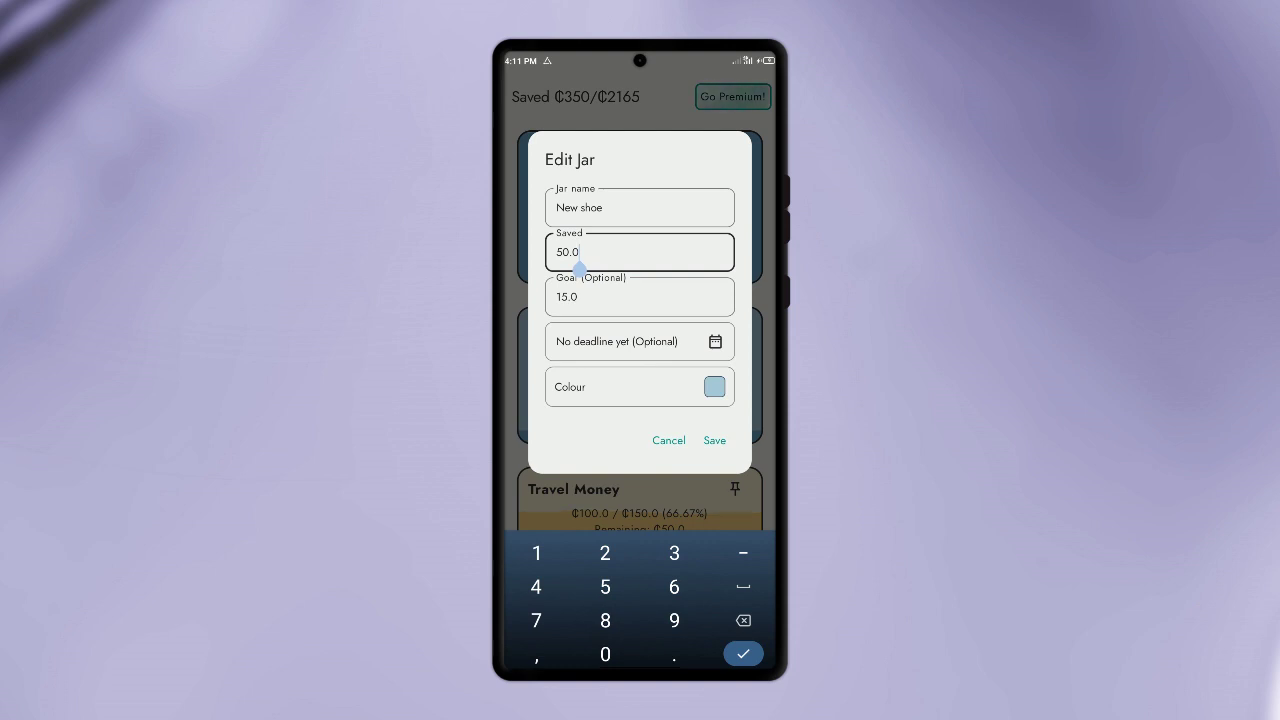
left_click(567, 297)
type("0")
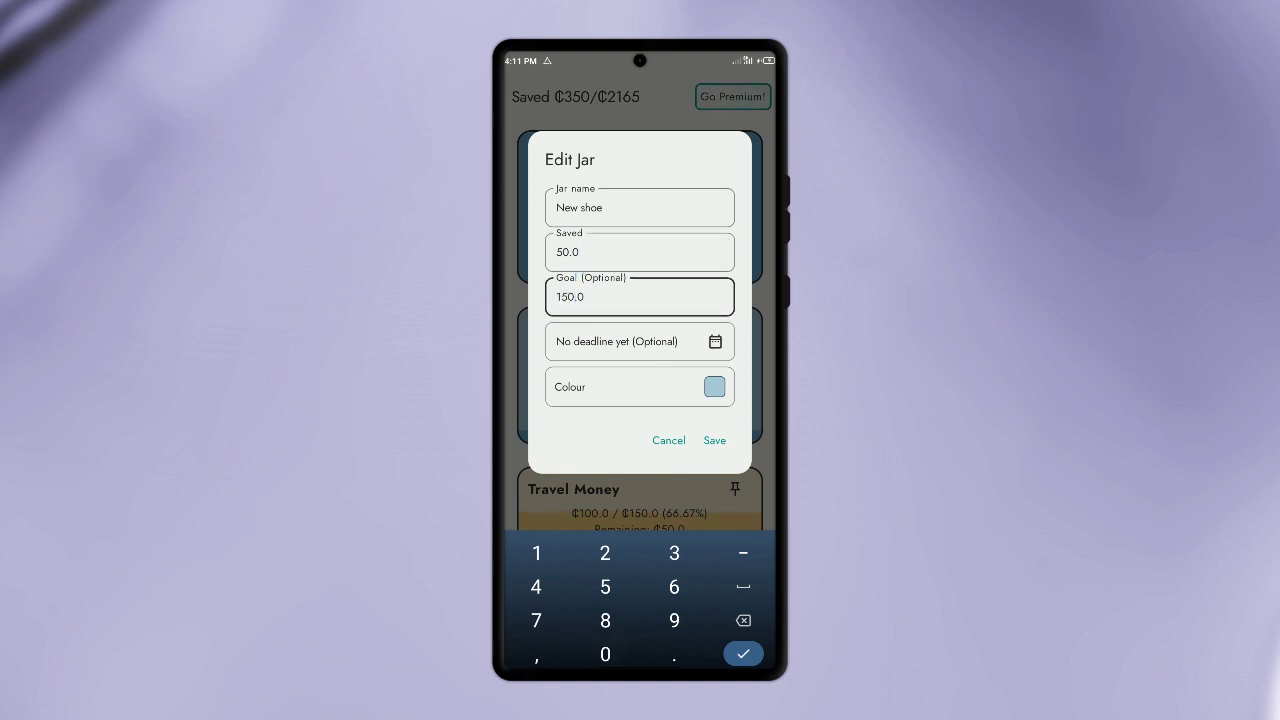
left_click(714, 386)
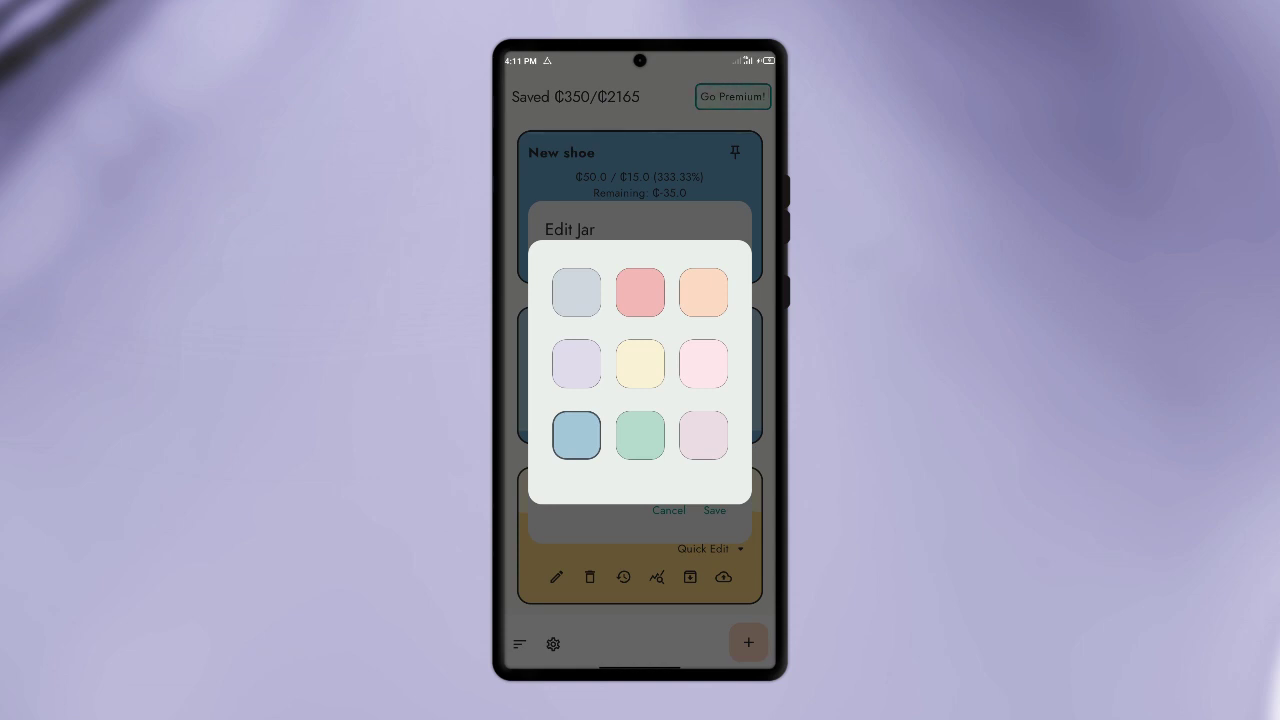
left_click(576, 435)
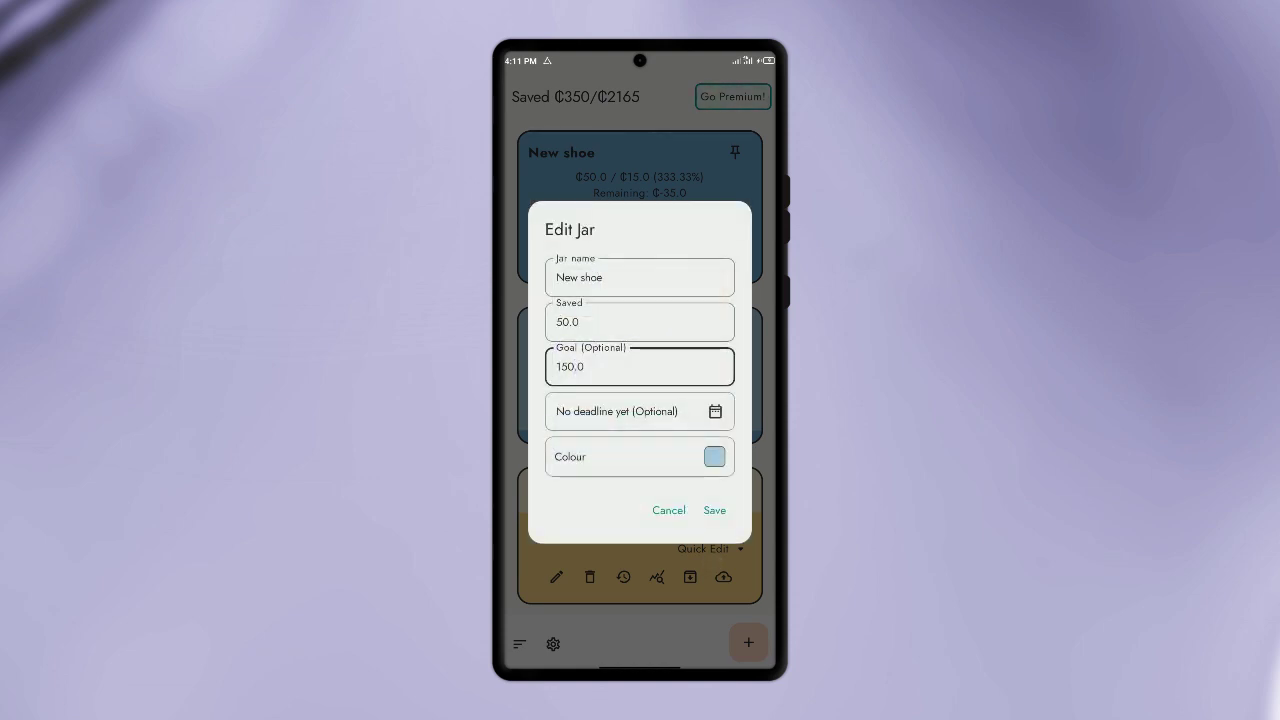
left_click(714, 510)
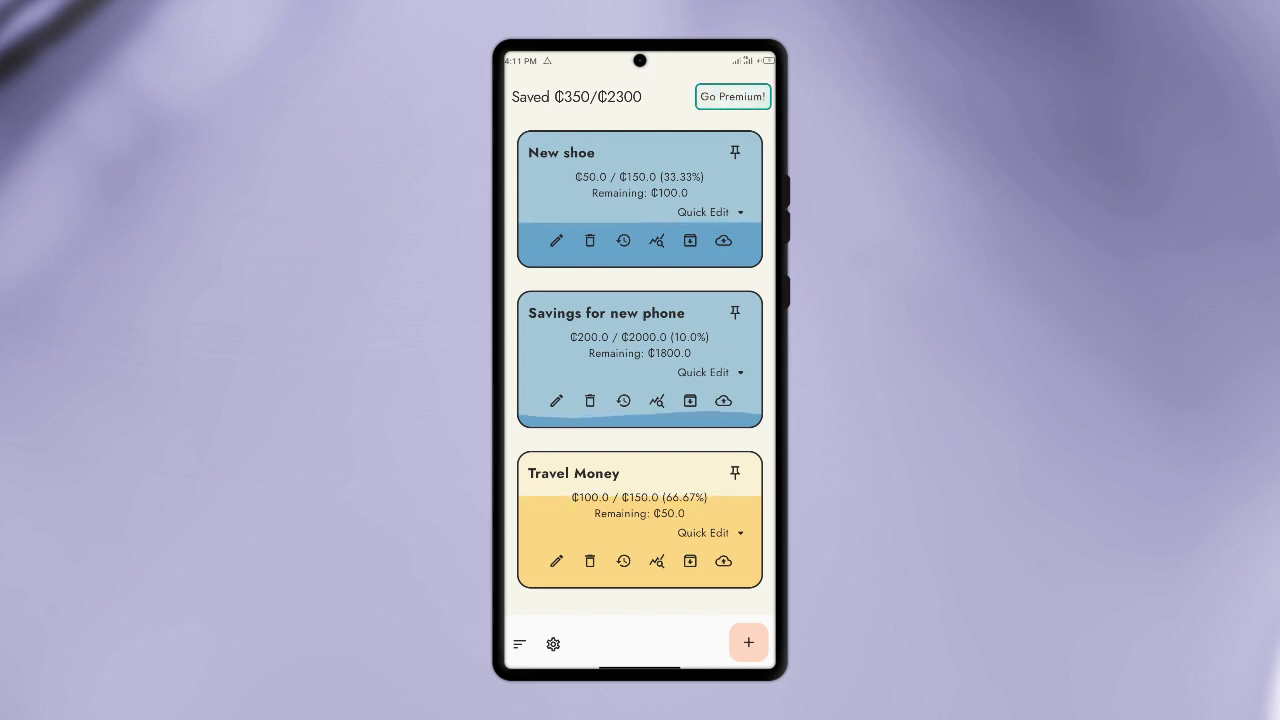
Reopen the New shoe jar's form, cancel without changes, and open Settings.
left_click(556, 240)
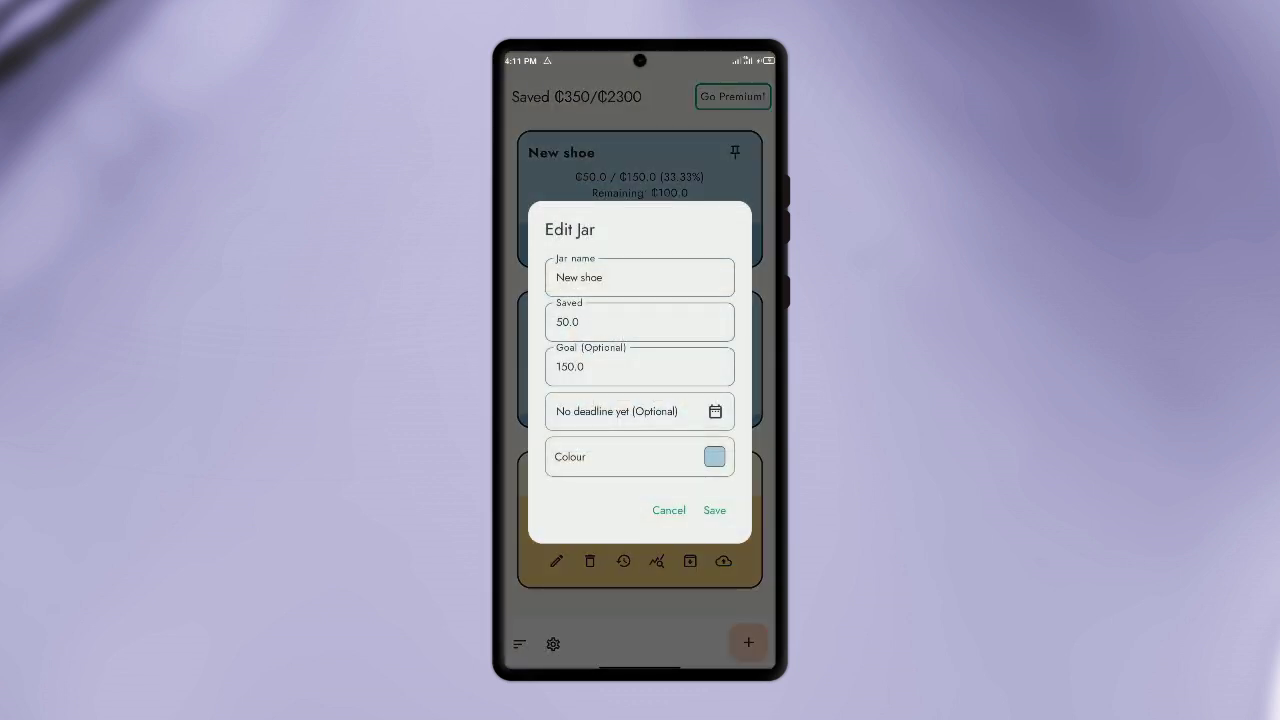
left_click(669, 510)
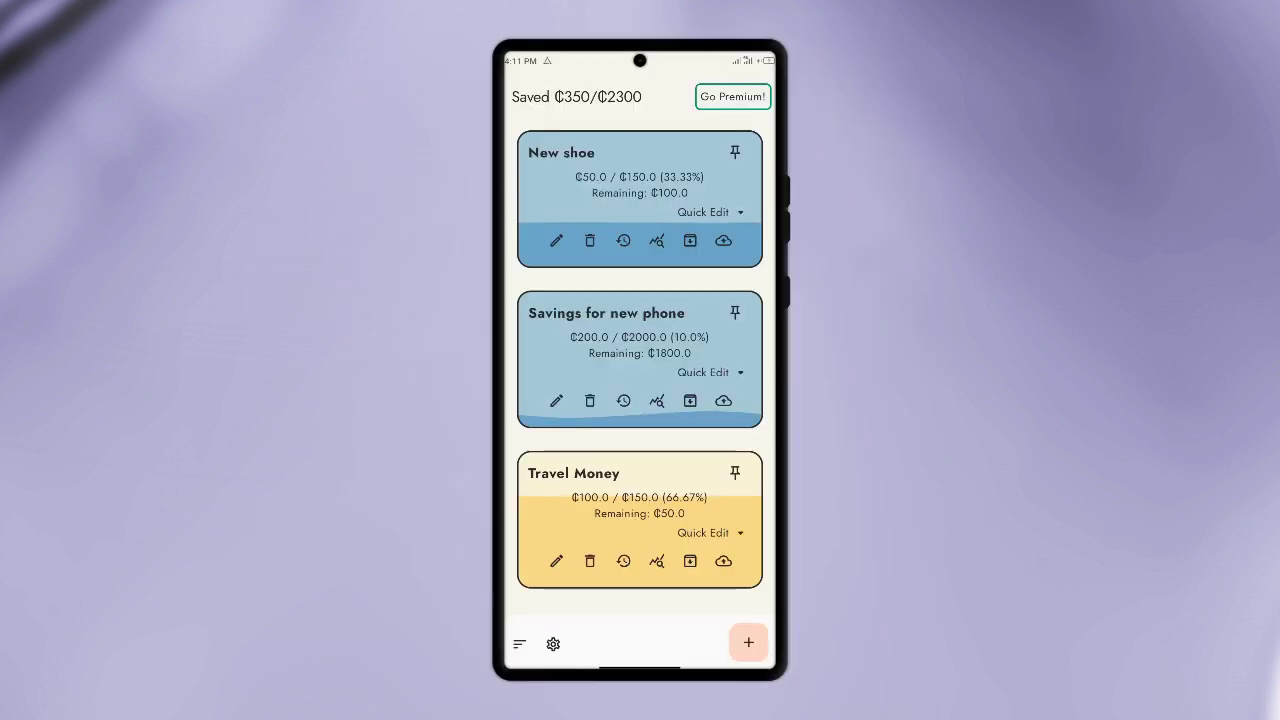
left_click(555, 645)
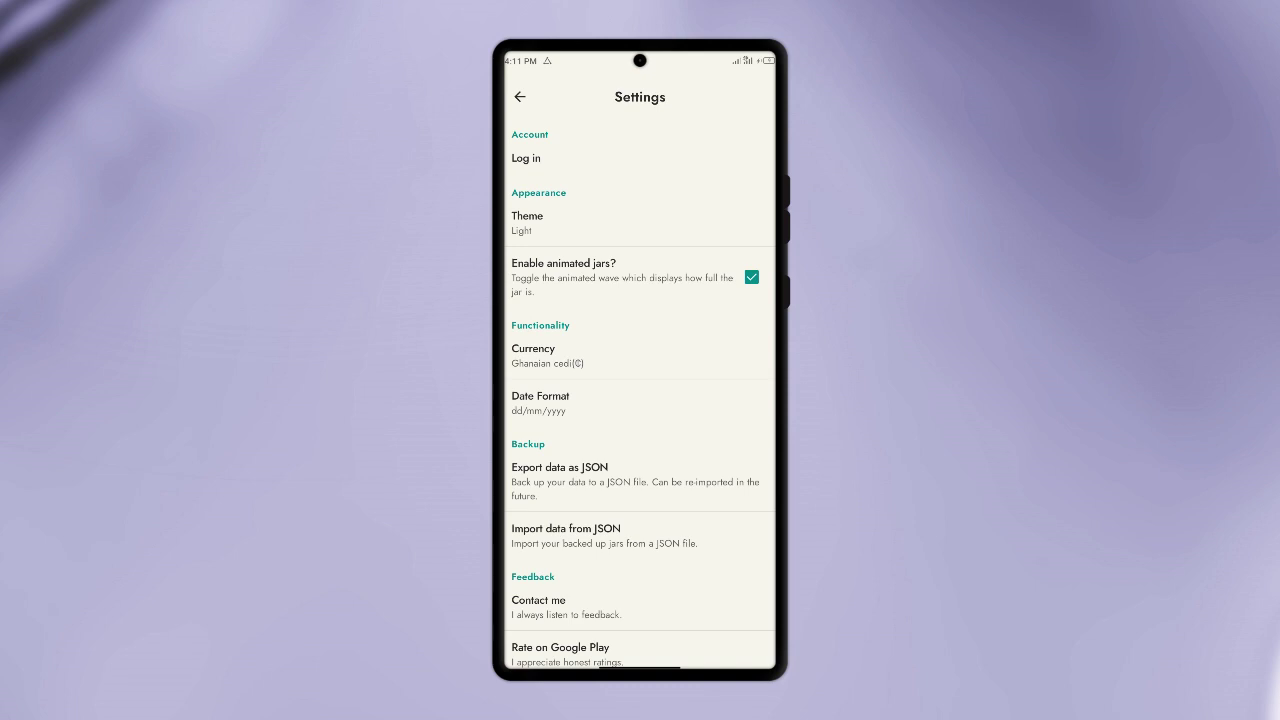
Browse the currency list without choosing, set the theme to Dark, and return to the jars.
left_click(560, 355)
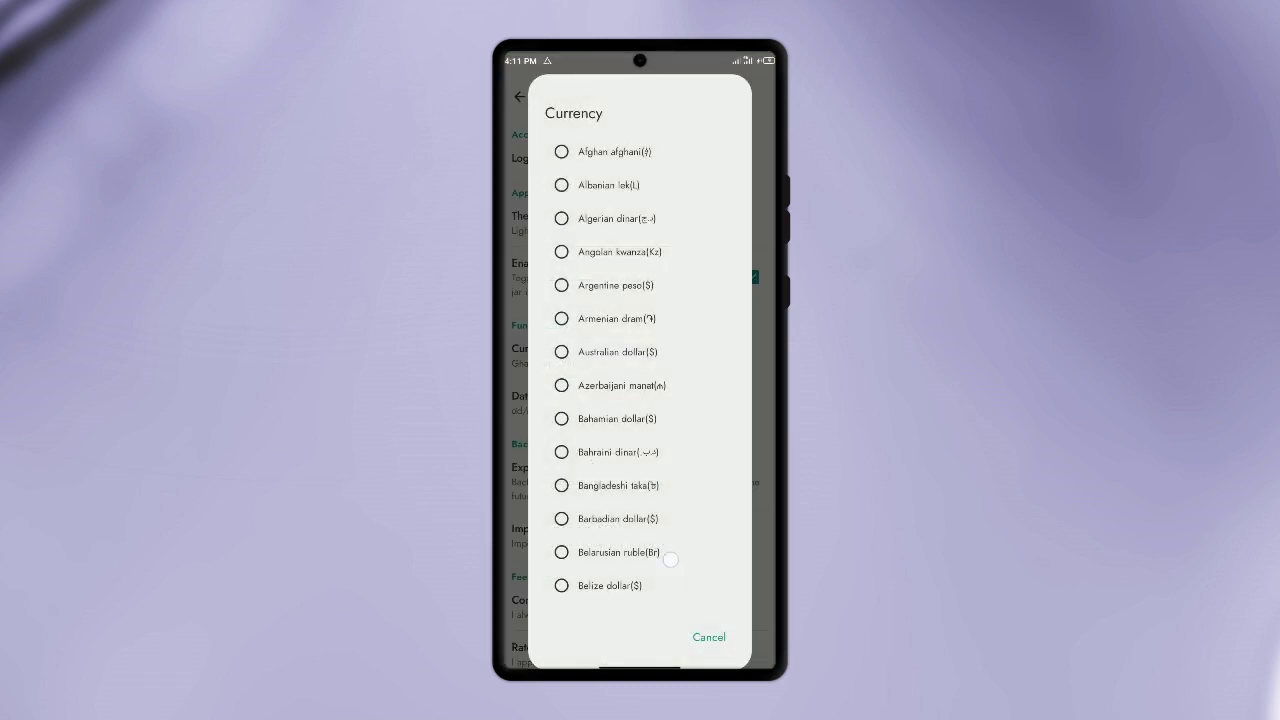
scroll(670, 480, "down", 2)
left_click(709, 637)
left_click(678, 225)
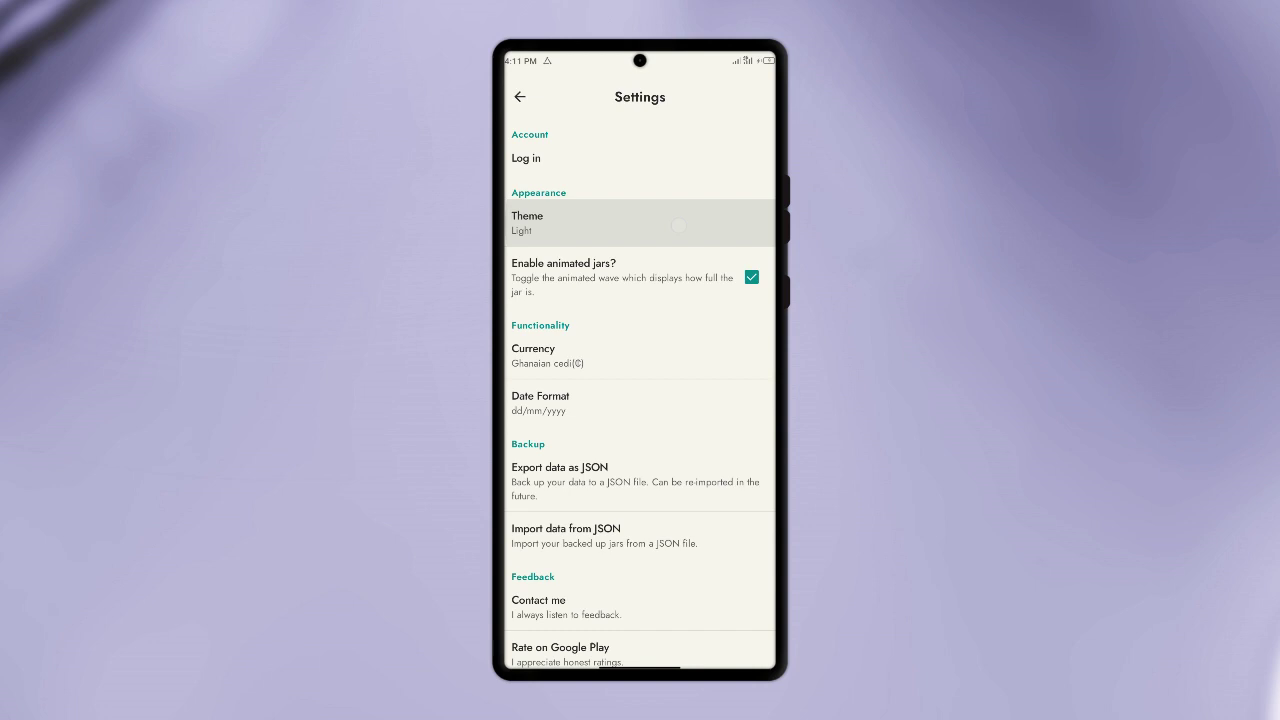
left_click(643, 316)
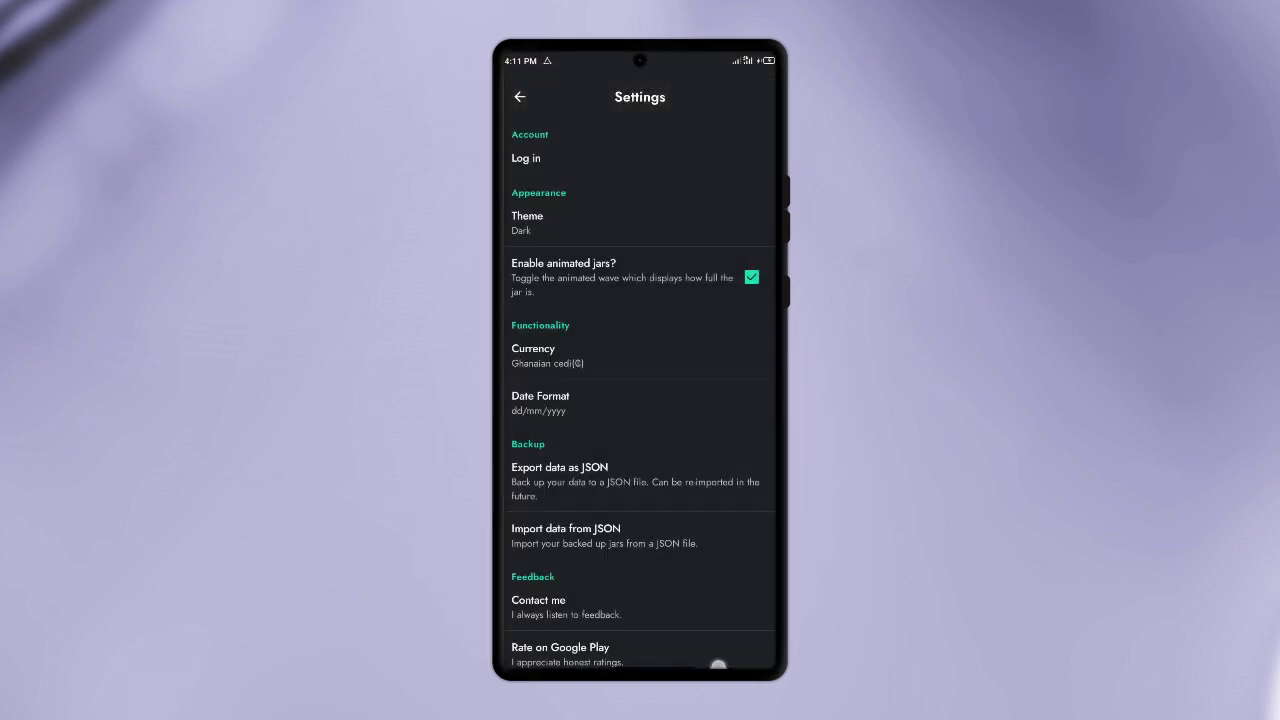
key("Escape")
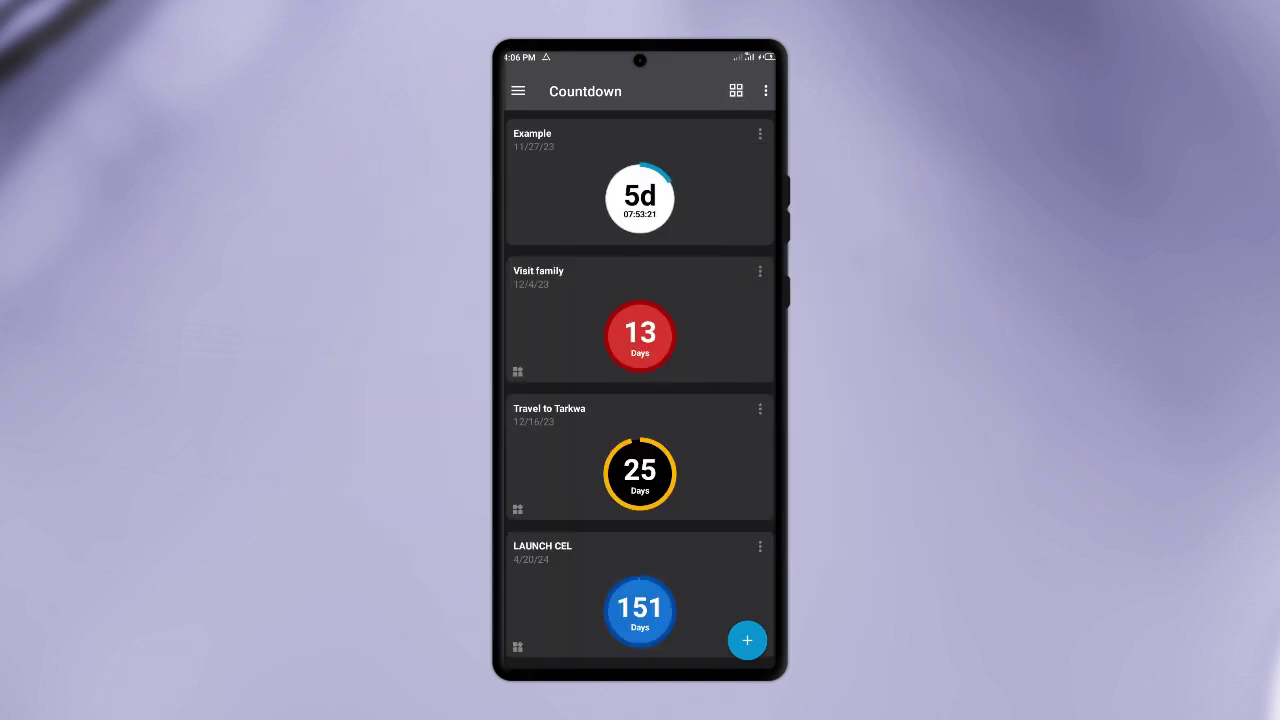
Scroll the countdown list and glance at its display and sort options without changes.
mouse_move(726, 432)
left_mouse_down()
mouse_move(740, 297)
mouse_move(738, 344)
left_mouse_up()
left_click(765, 91)
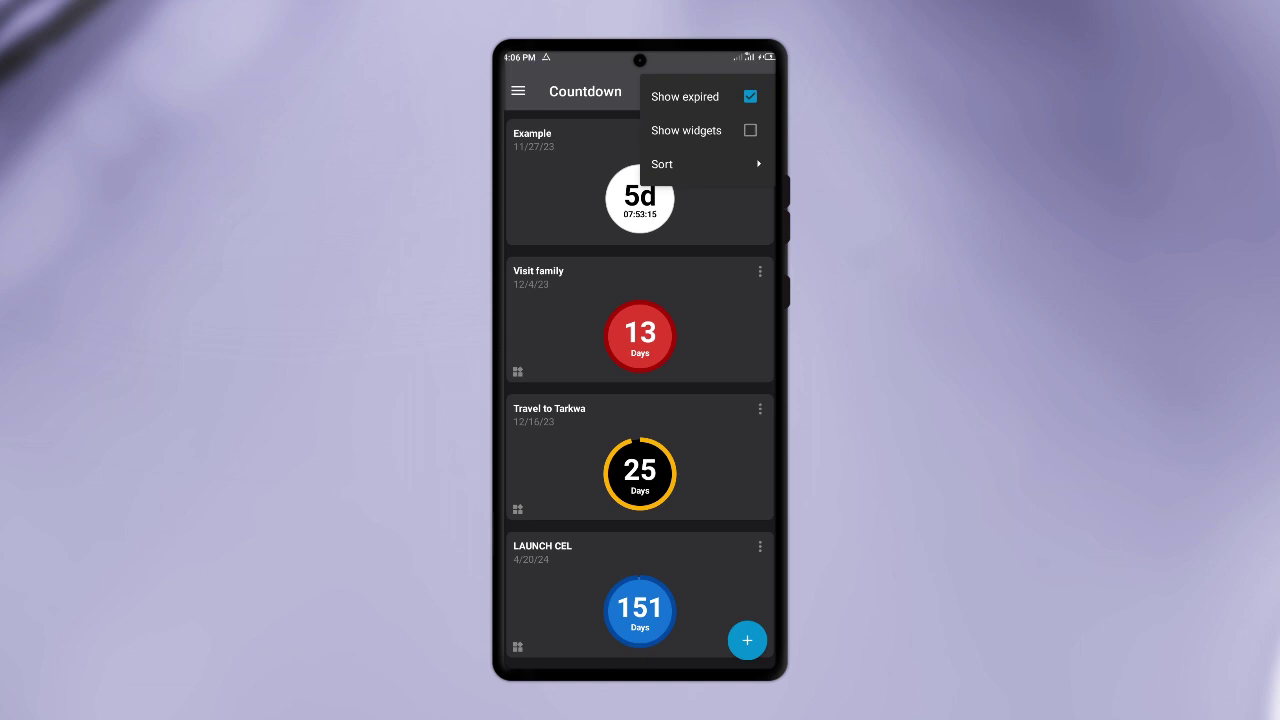
left_click(733, 258)
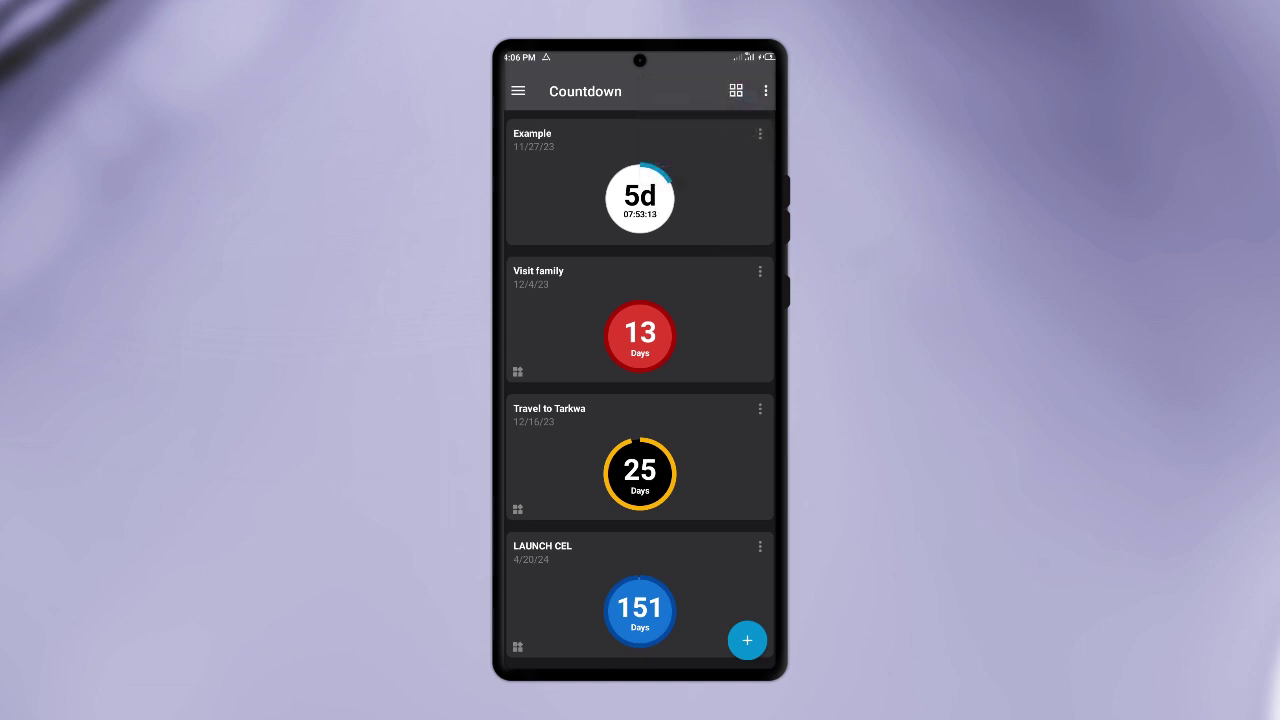
left_click_drag(729, 556, 729, 514)
Start a new countdown, scroll its form and browse circle styles, then back out unsaved.
left_click(747, 640)
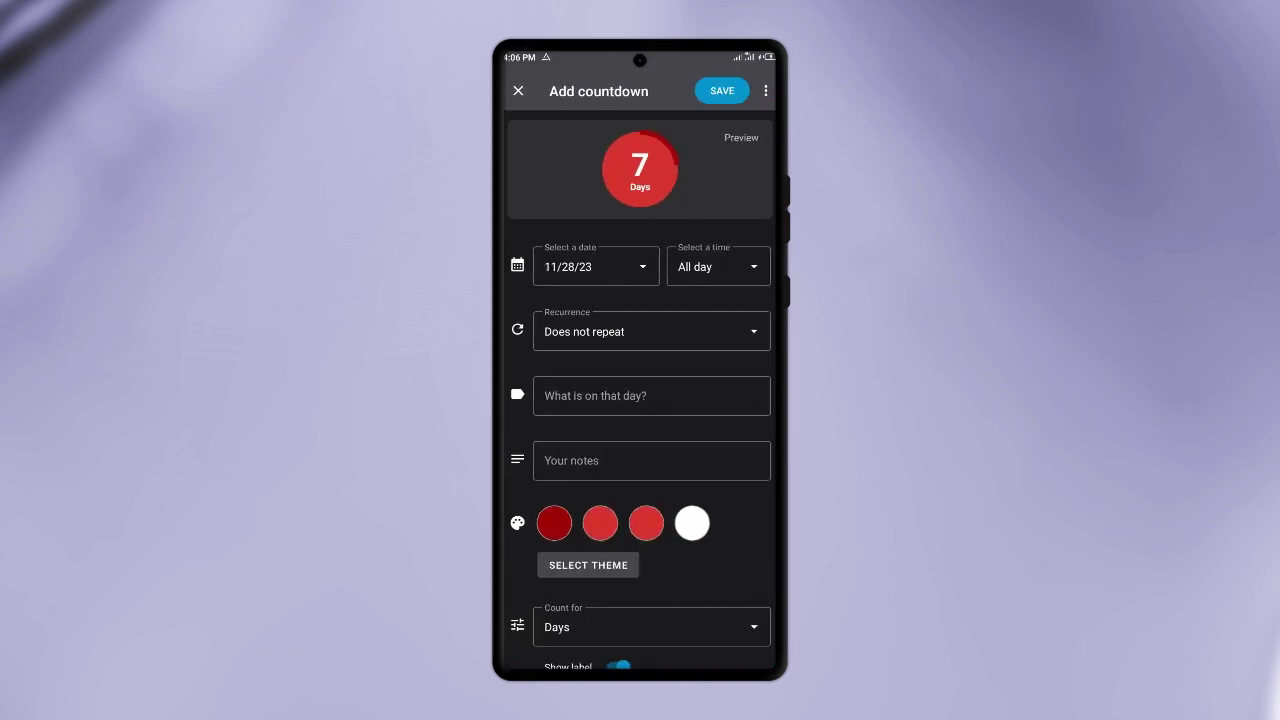
left_click_drag(731, 609, 731, 377)
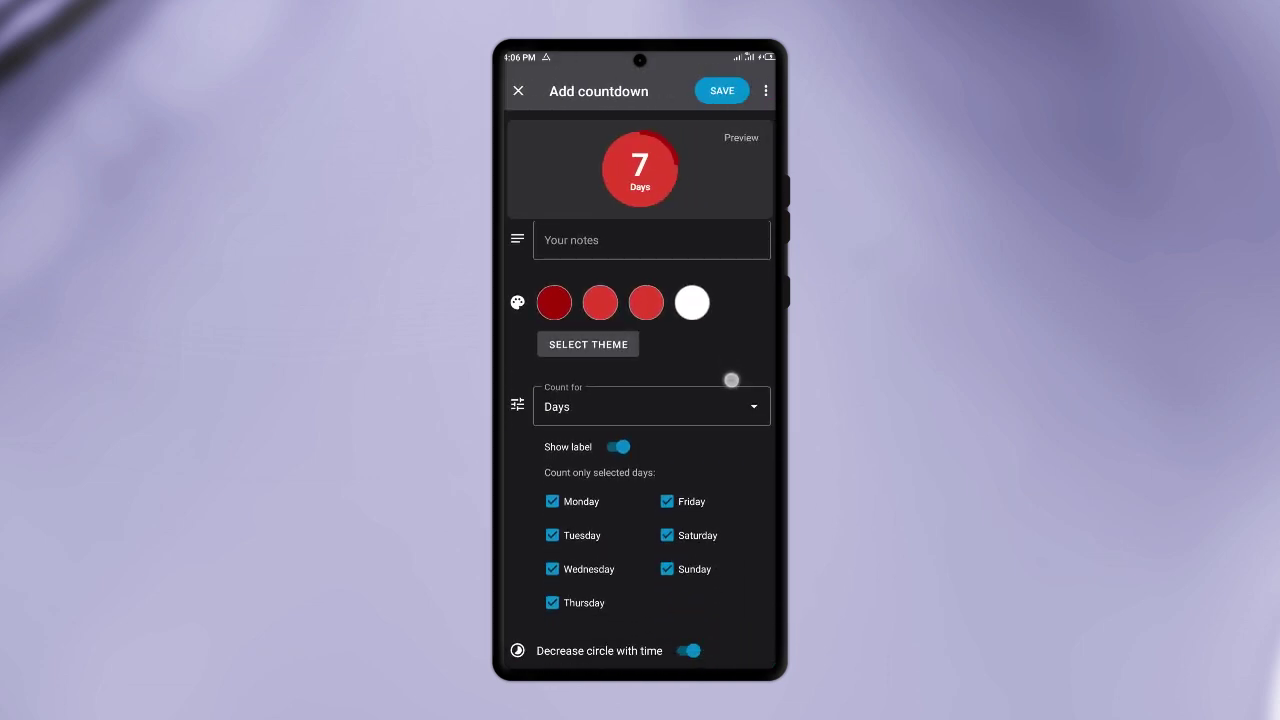
mouse_move(727, 481)
left_mouse_down()
mouse_move(729, 457)
mouse_move(720, 534)
mouse_move(720, 307)
mouse_move(720, 491)
left_mouse_up()
left_click(617, 566)
left_click(640, 535)
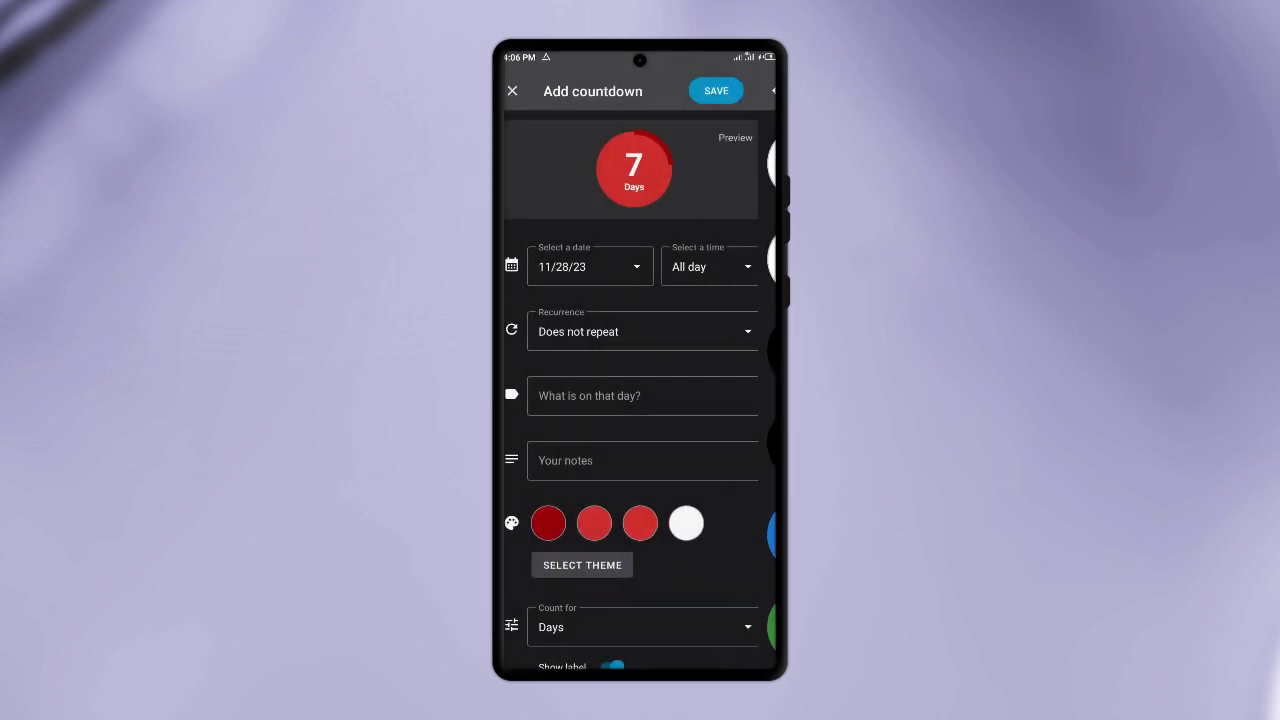
key("Escape")
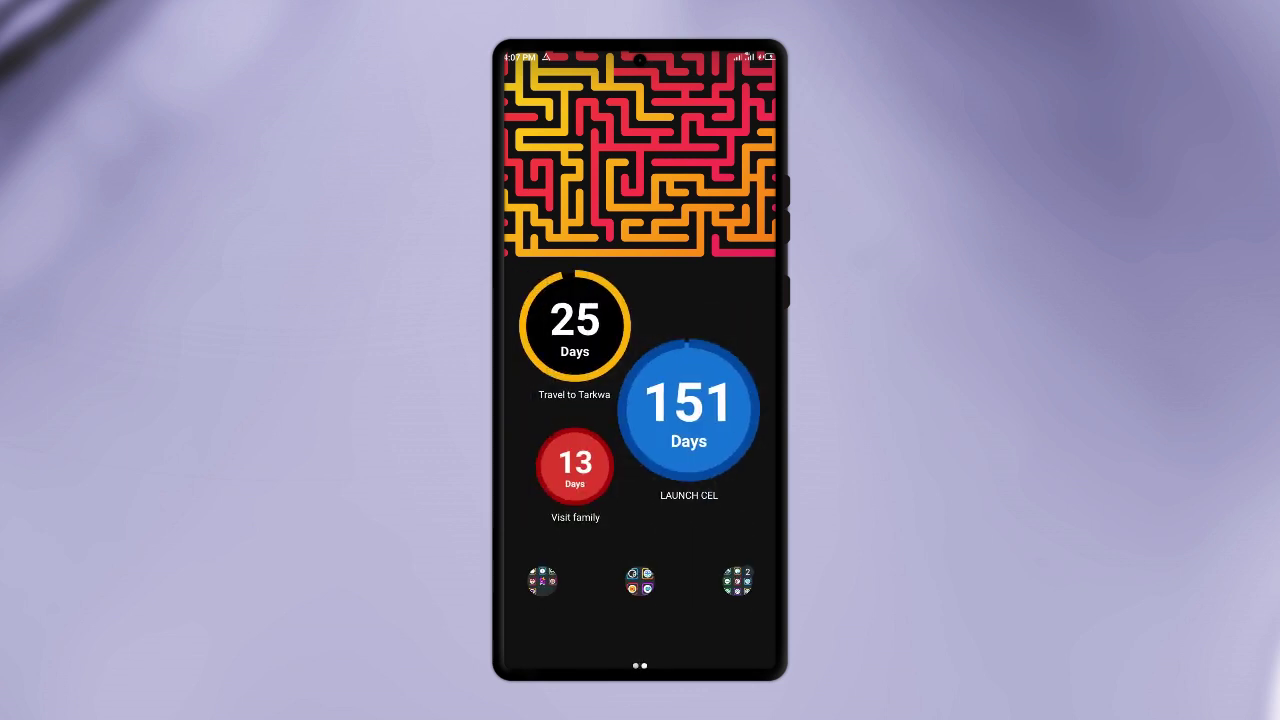
Bring up resize handles on the 151-day countdown widget and leave its size unchanged.
left_click(712, 463)
left_click(600, 217)
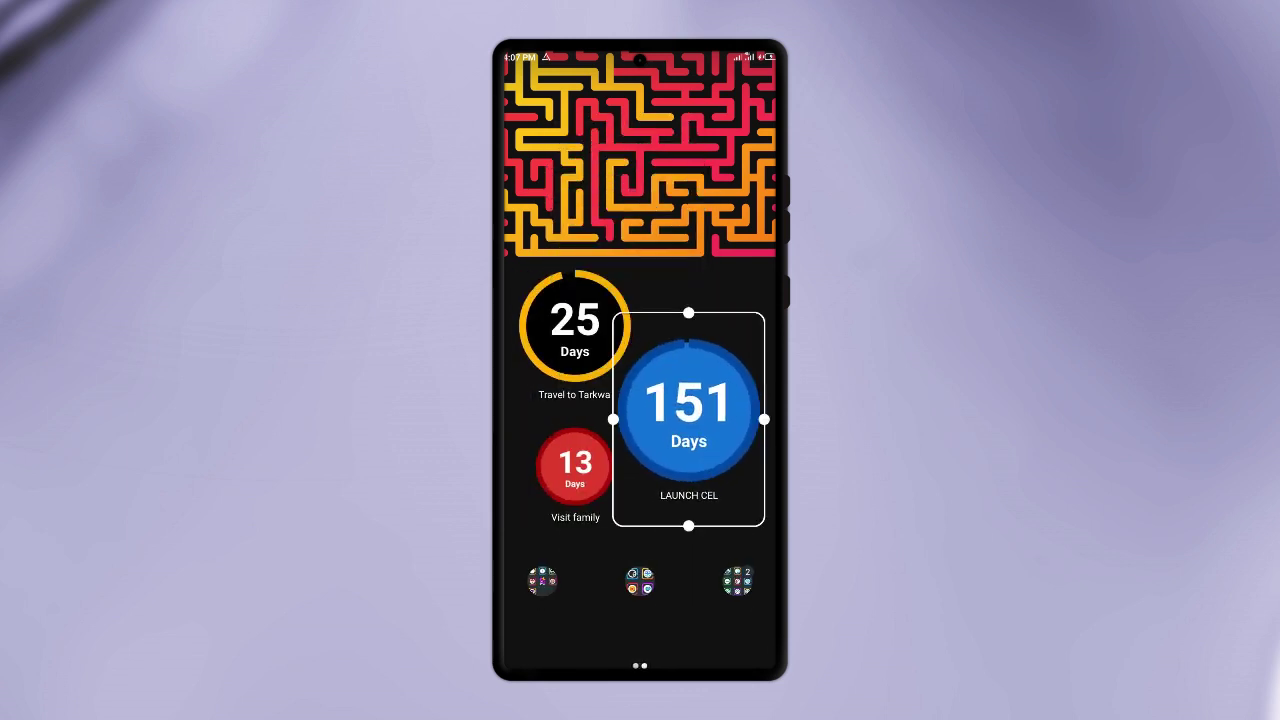
left_click(746, 209)
View and close the LAUNCH CEL countdown details, then open the 25-day Travel to Tarkwa countdown.
left_click(689, 406)
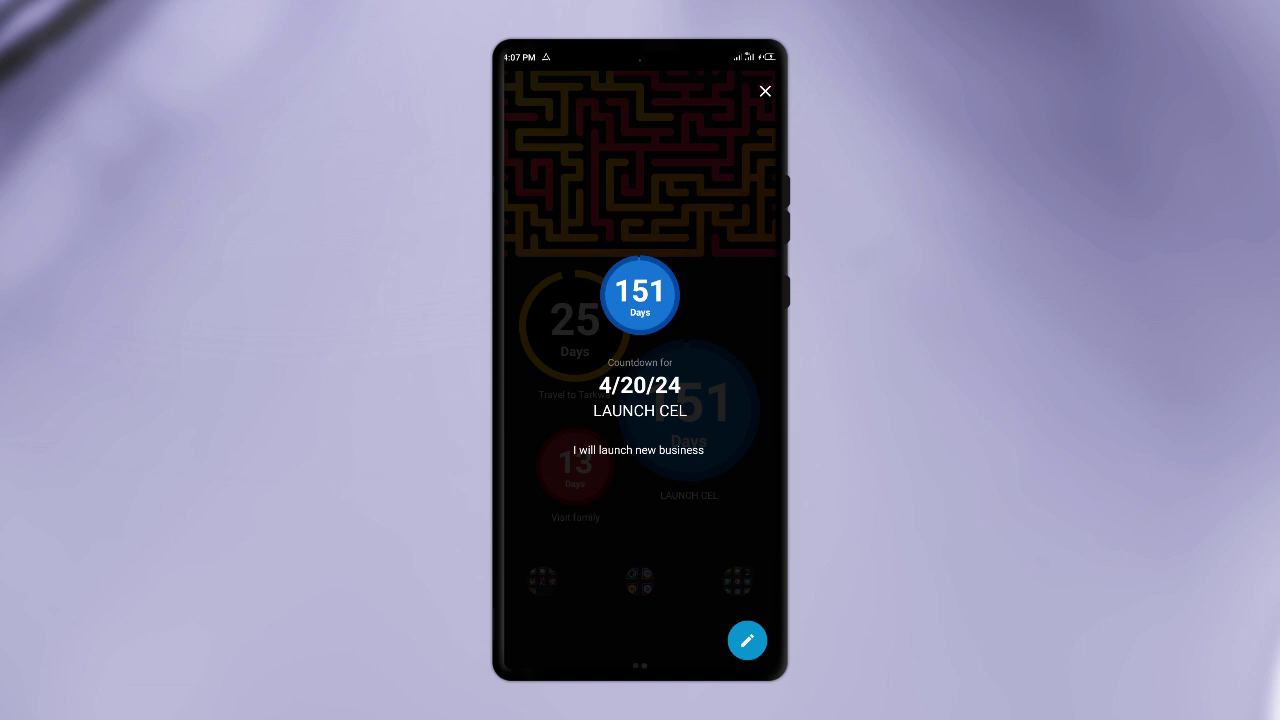
left_click(766, 92)
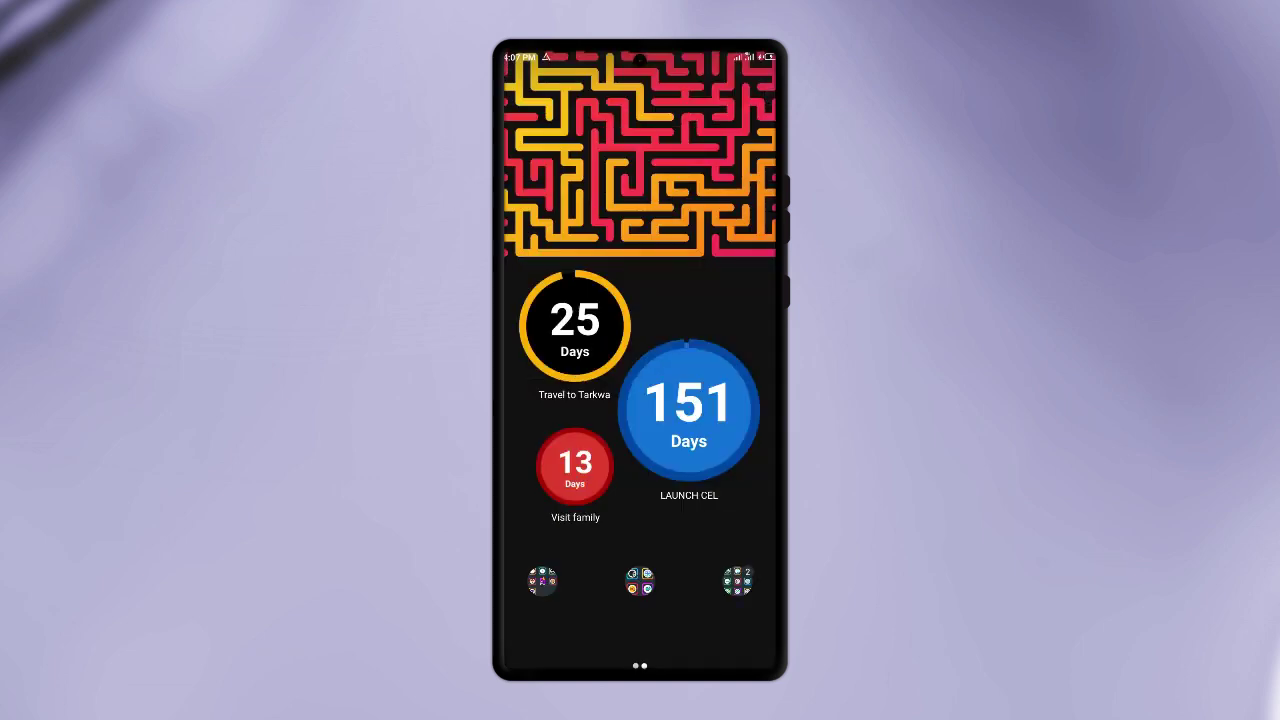
left_click(575, 323)
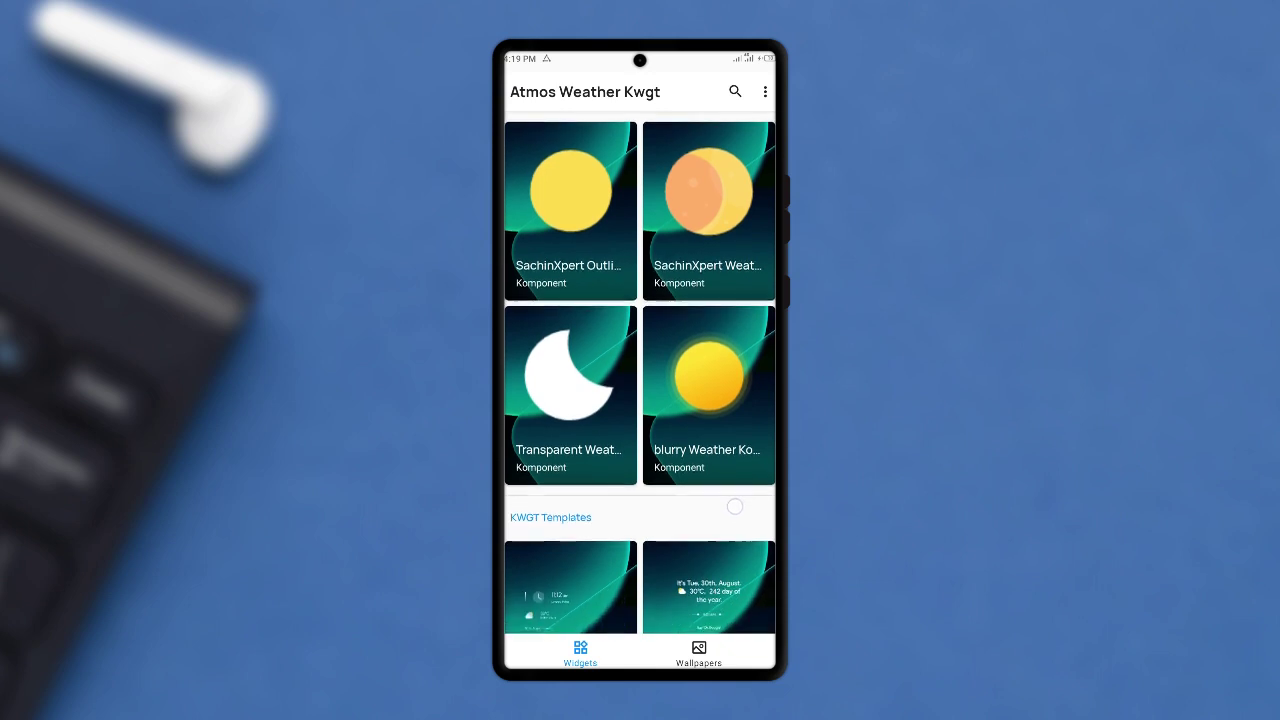
Scroll through the Atmos widget catalogue, then go back to the home screen.
scroll(735, 507, "down", 5)
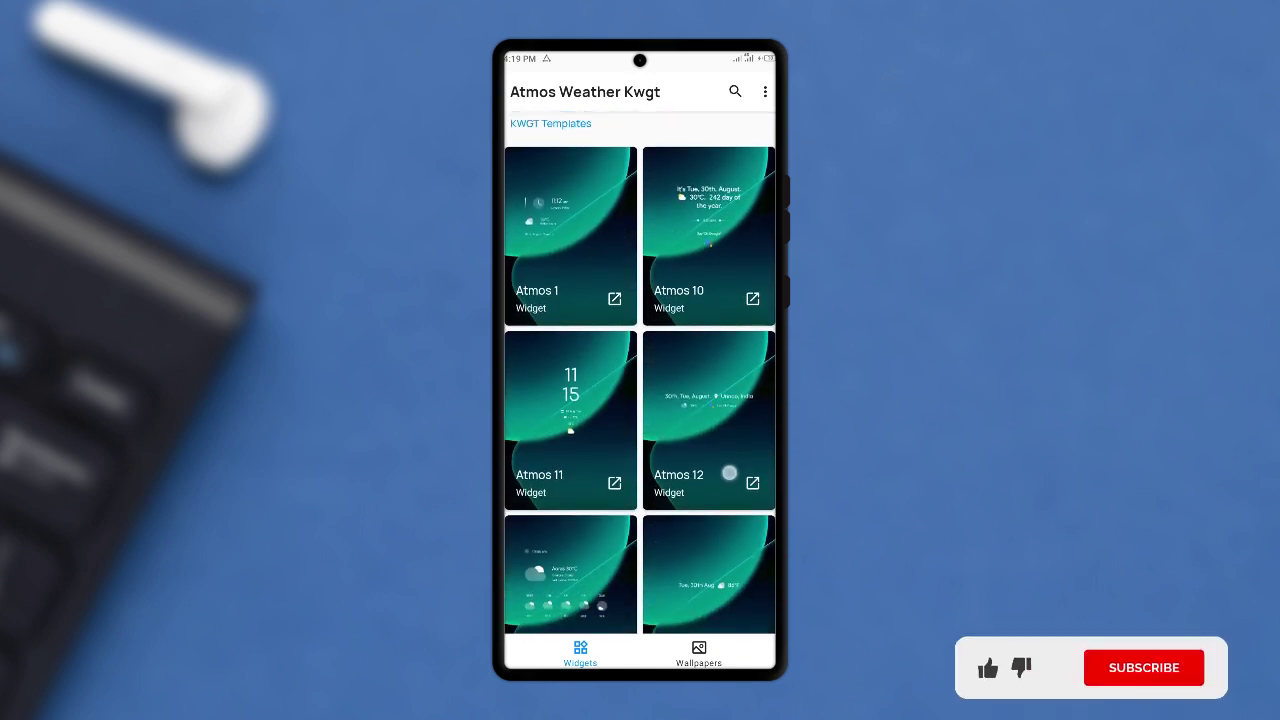
scroll(729, 474, "down", 6)
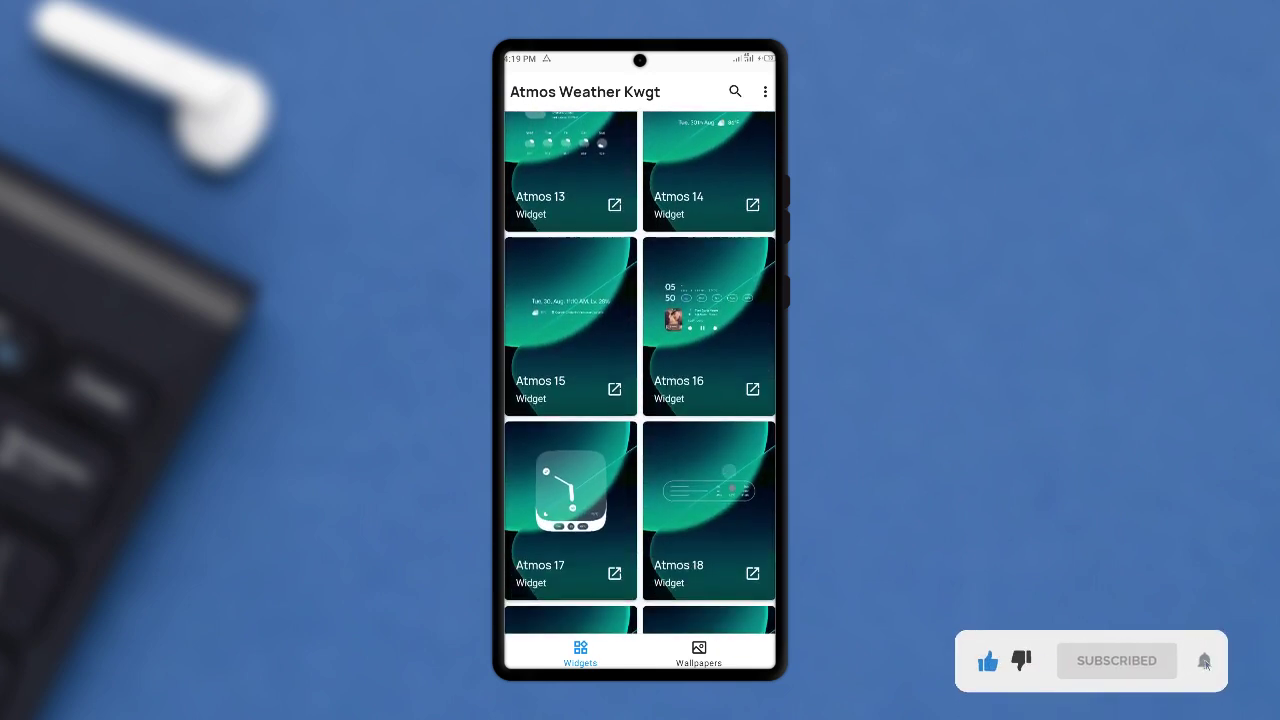
scroll(712, 576, "down", 6)
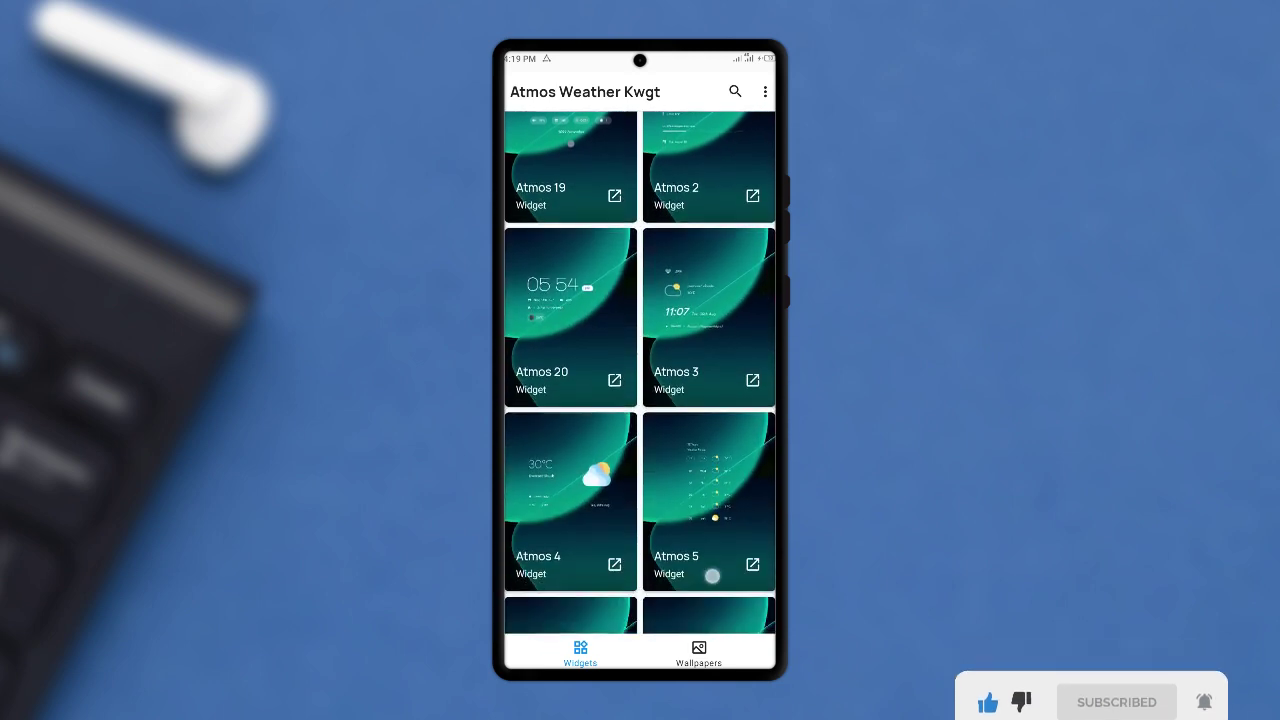
scroll(712, 576, "down", 3)
scroll(700, 578, "down", 2)
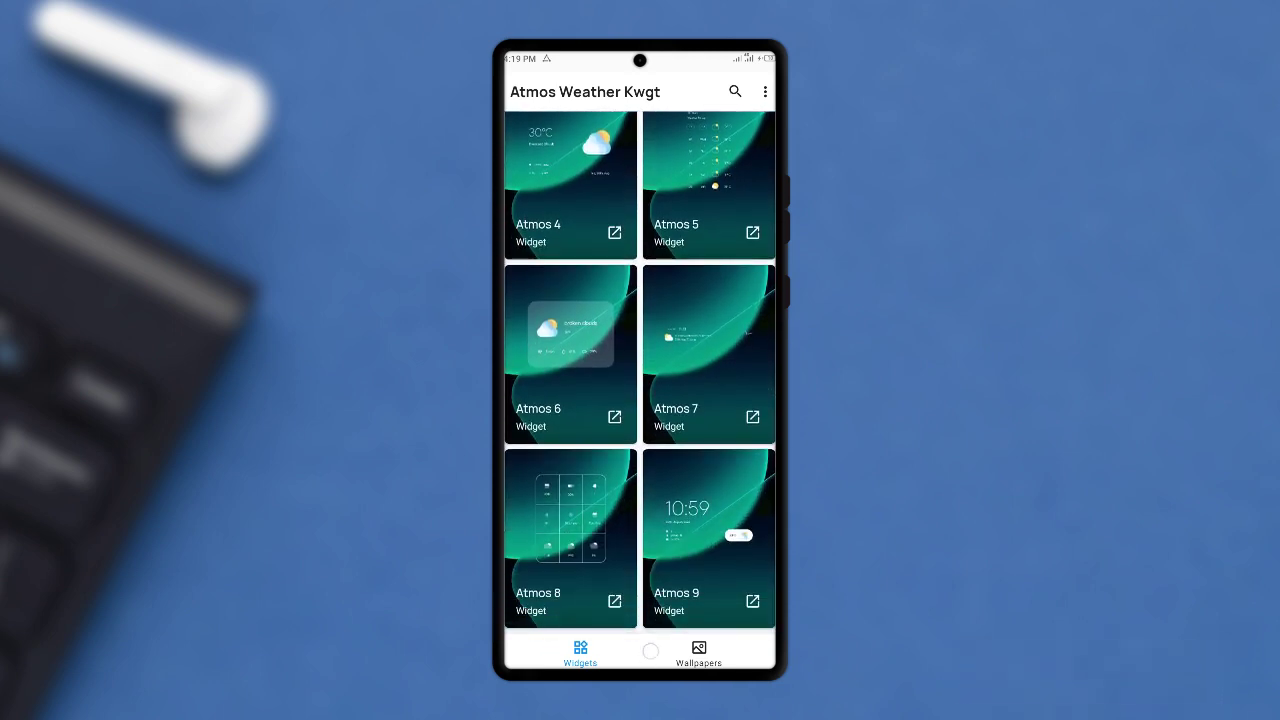
left_click_drag(650, 651, 650, 450)
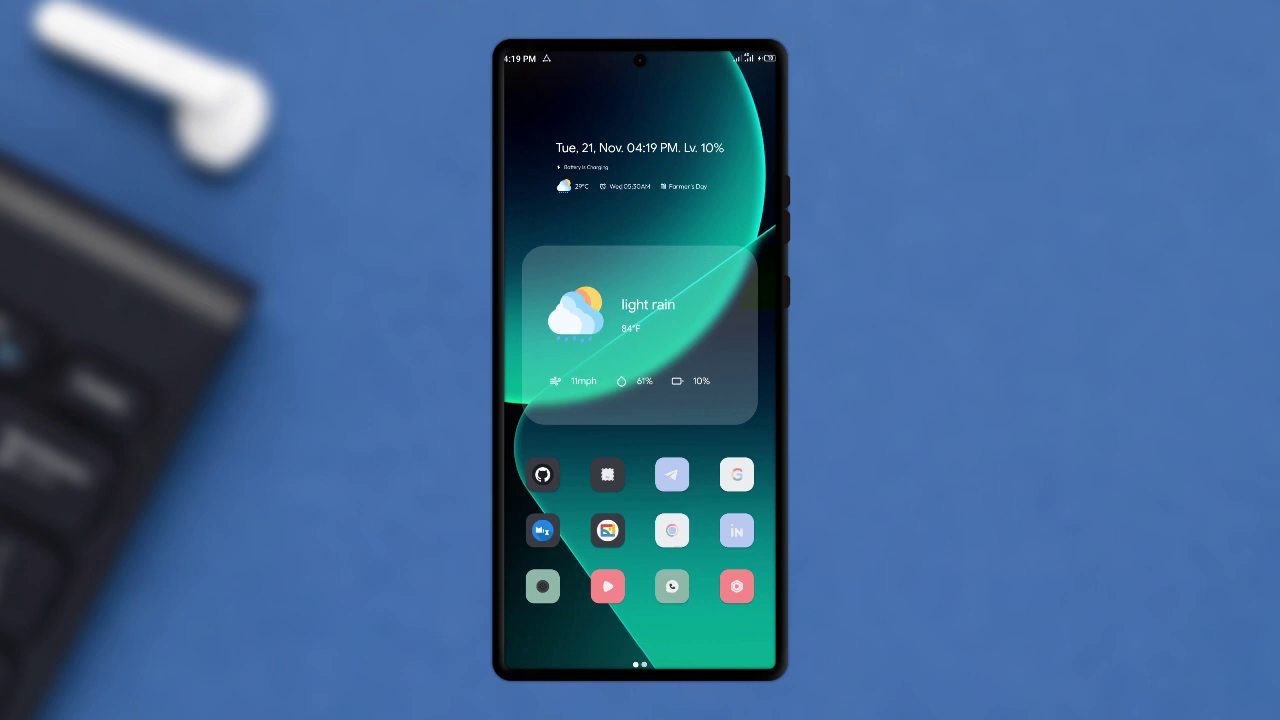
Put the light rain weather widget into resize mode and finish it.
left_click(737, 383)
left_click(686, 403)
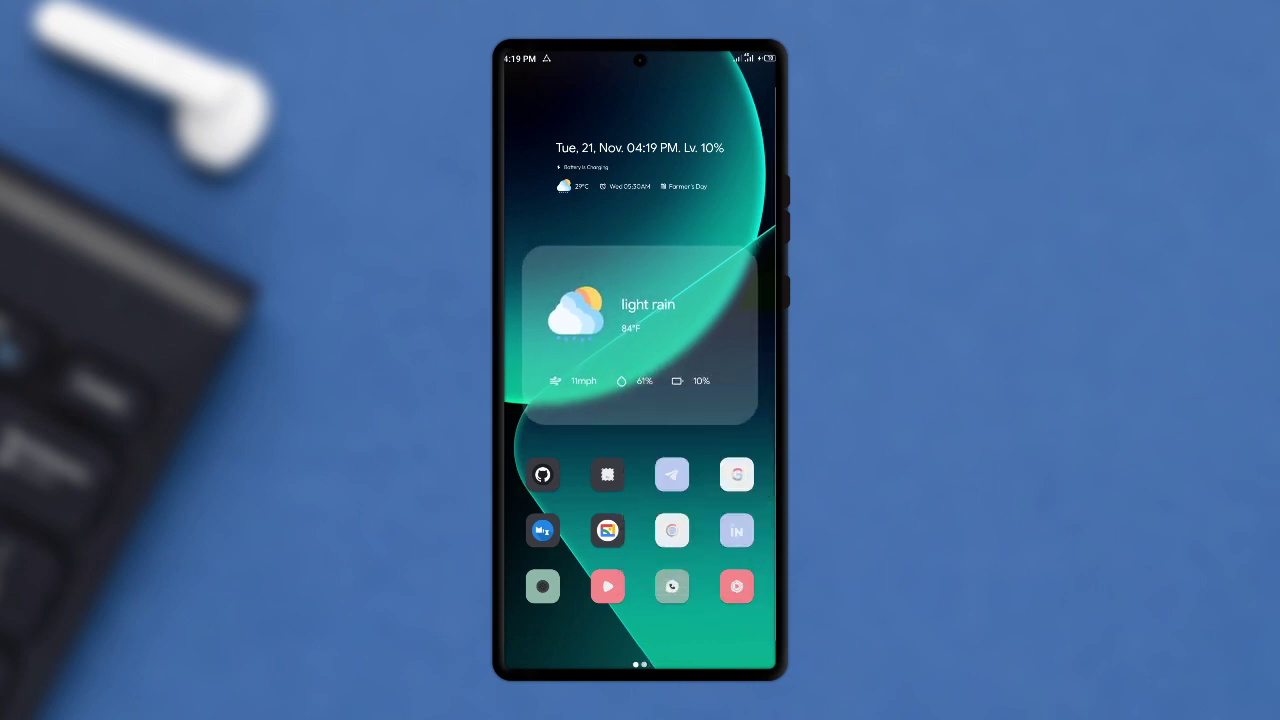
left_click(724, 652)
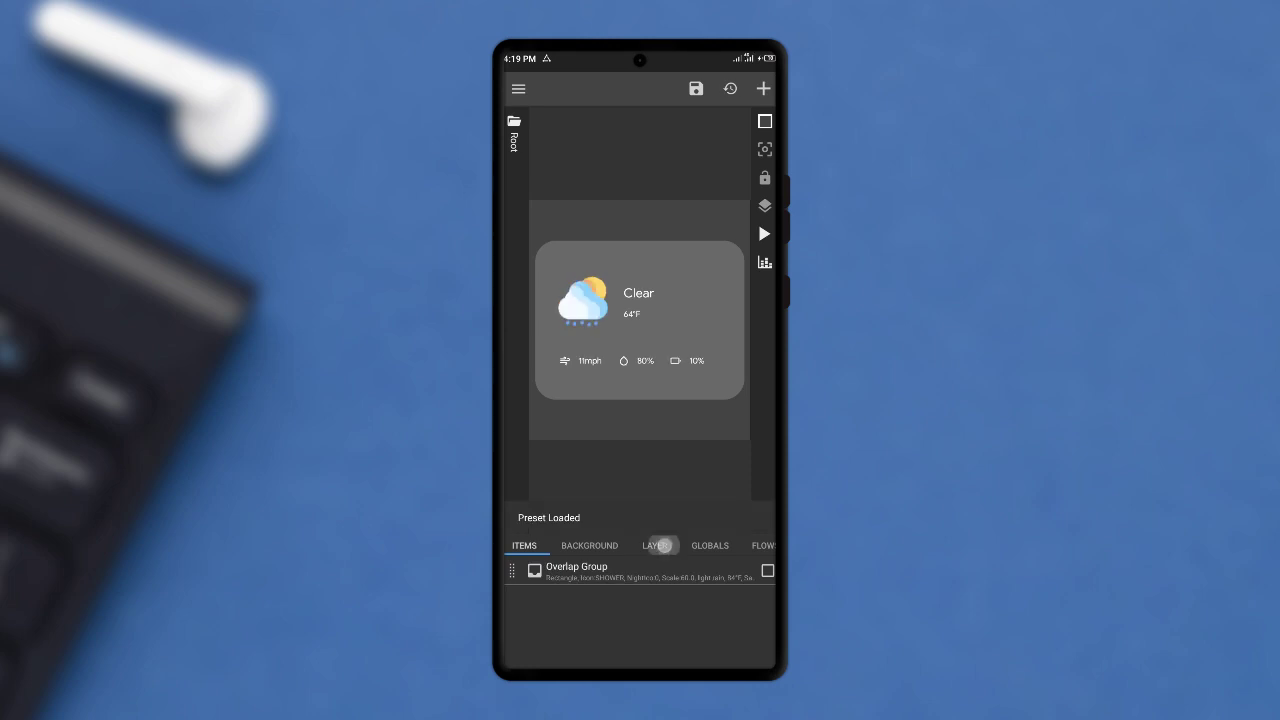
Lower the widget Scale two steps from 120.6 to 116.6 and save the preset.
left_click(613, 571)
left_click(613, 571)
left_click(613, 571)
left_click(613, 571)
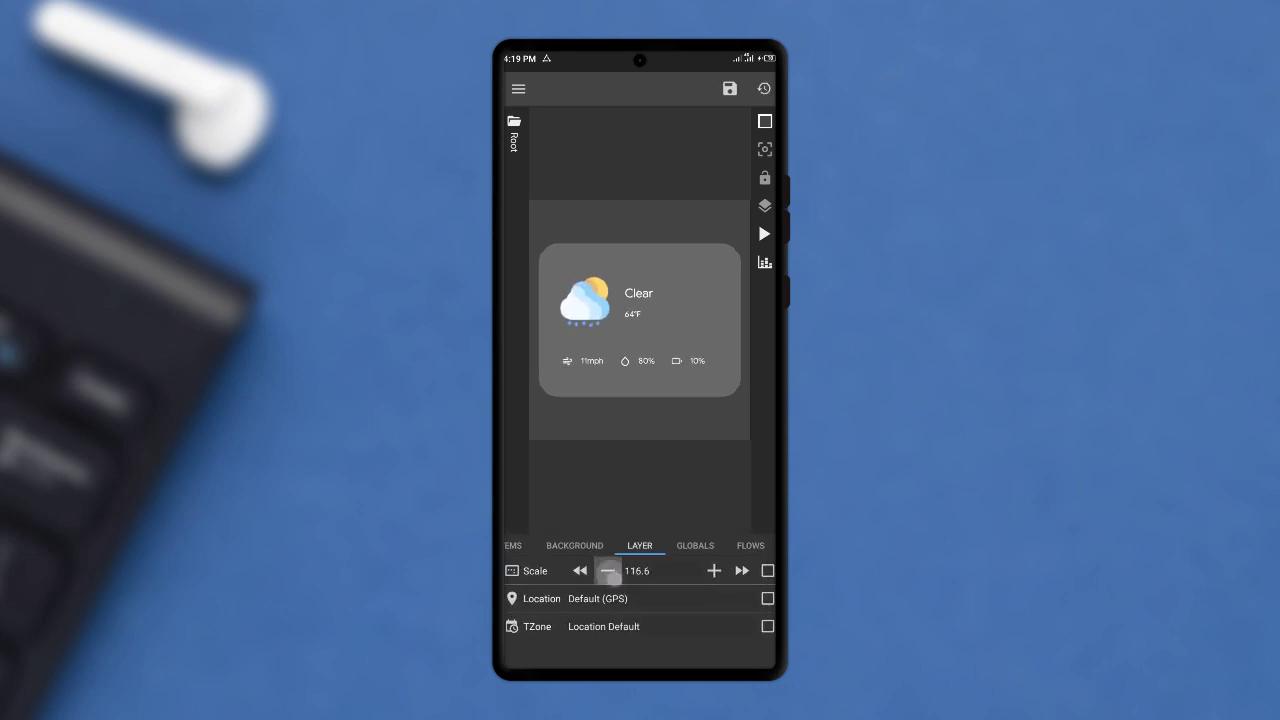
left_click(730, 88)
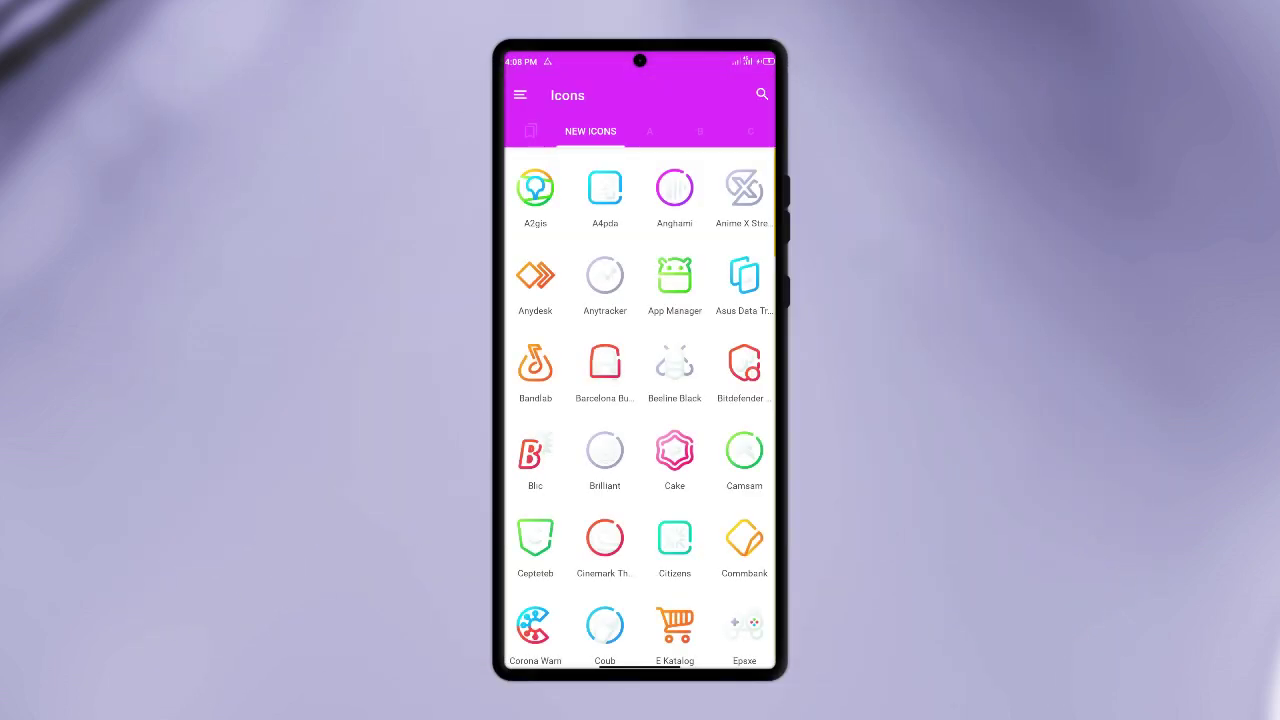
Browse the Linebula icon lists, including the A icons, then view the bookmarked icons.
scroll(640, 400, "down", 15)
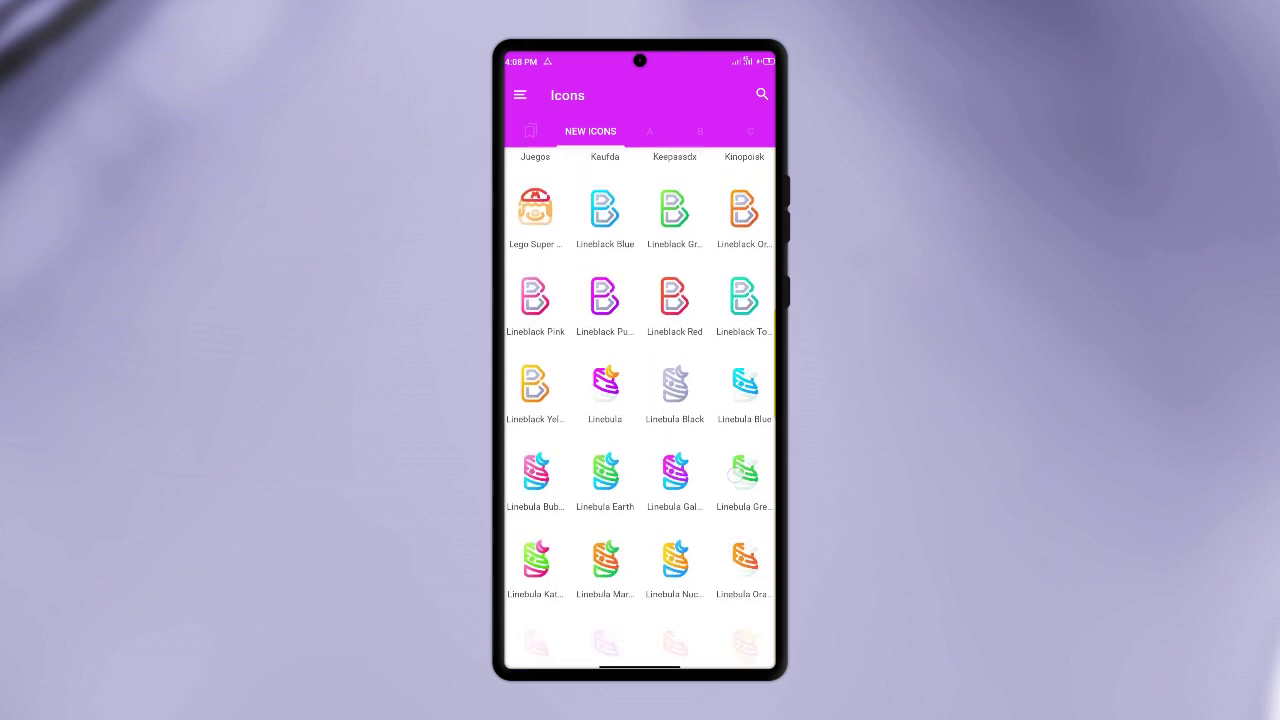
scroll(640, 400, "down", 5)
left_click_drag(743, 508, 540, 508)
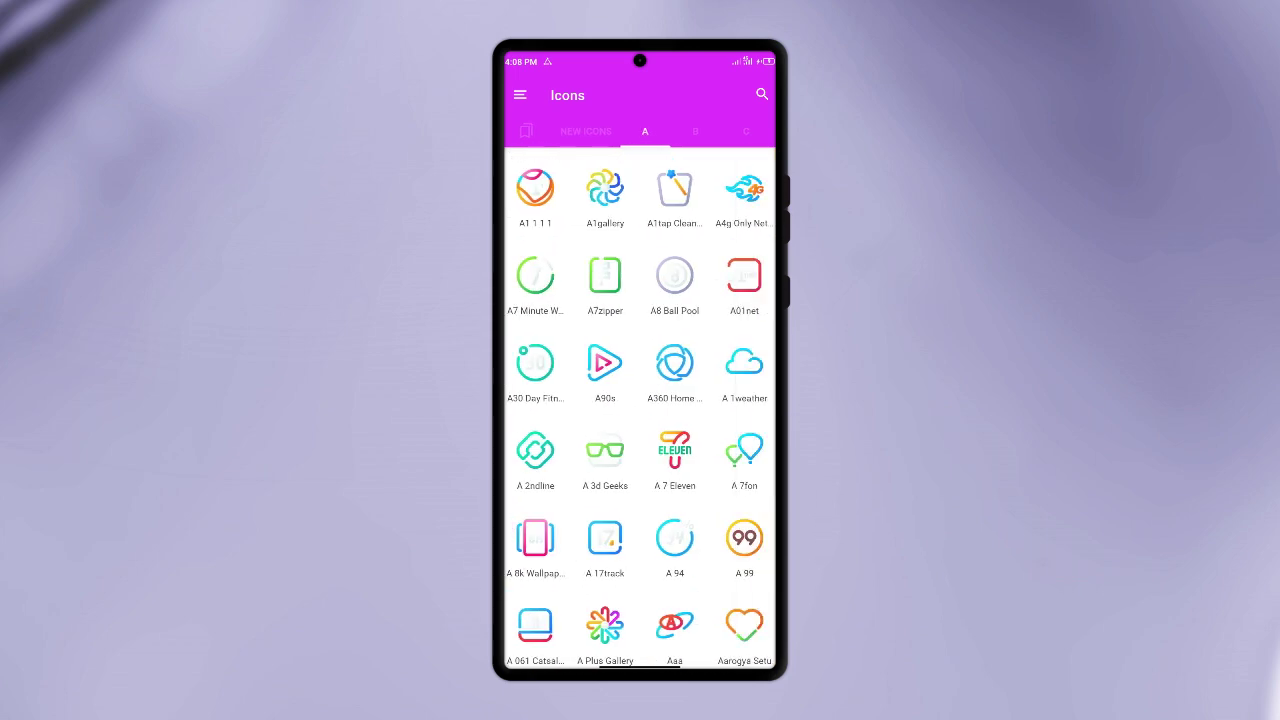
scroll(736, 572, "down", 10)
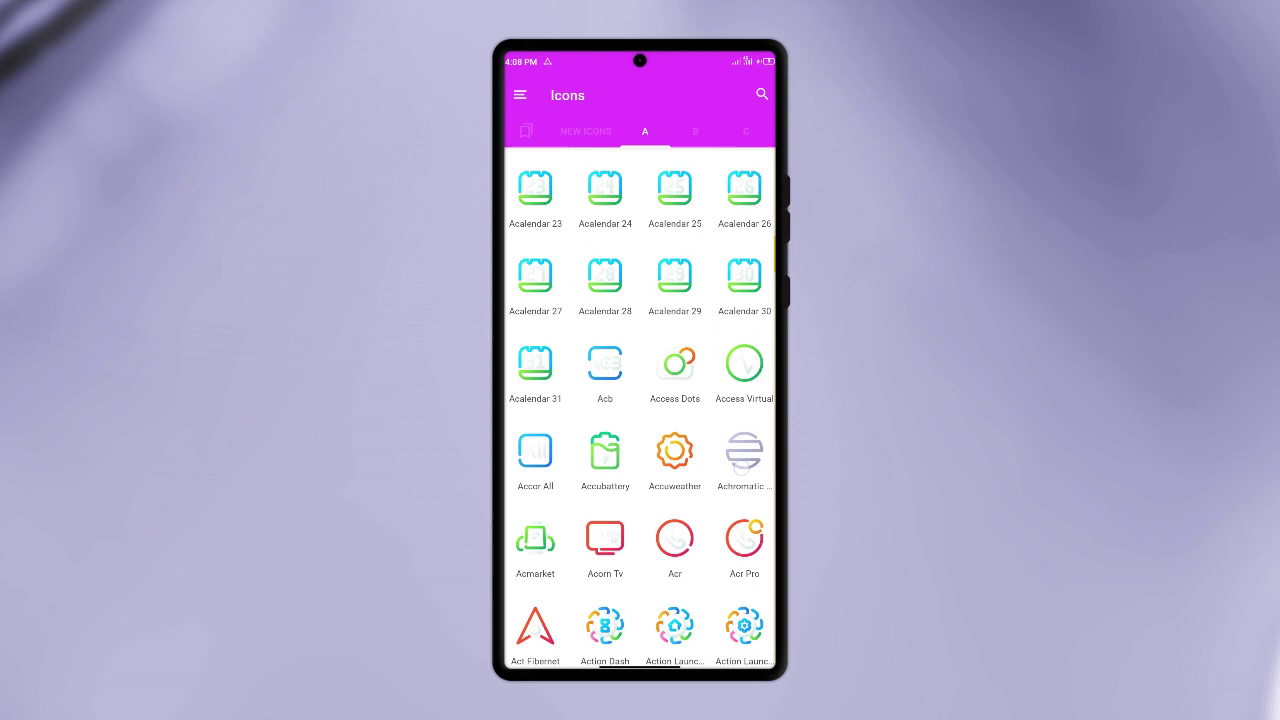
left_click(520, 132)
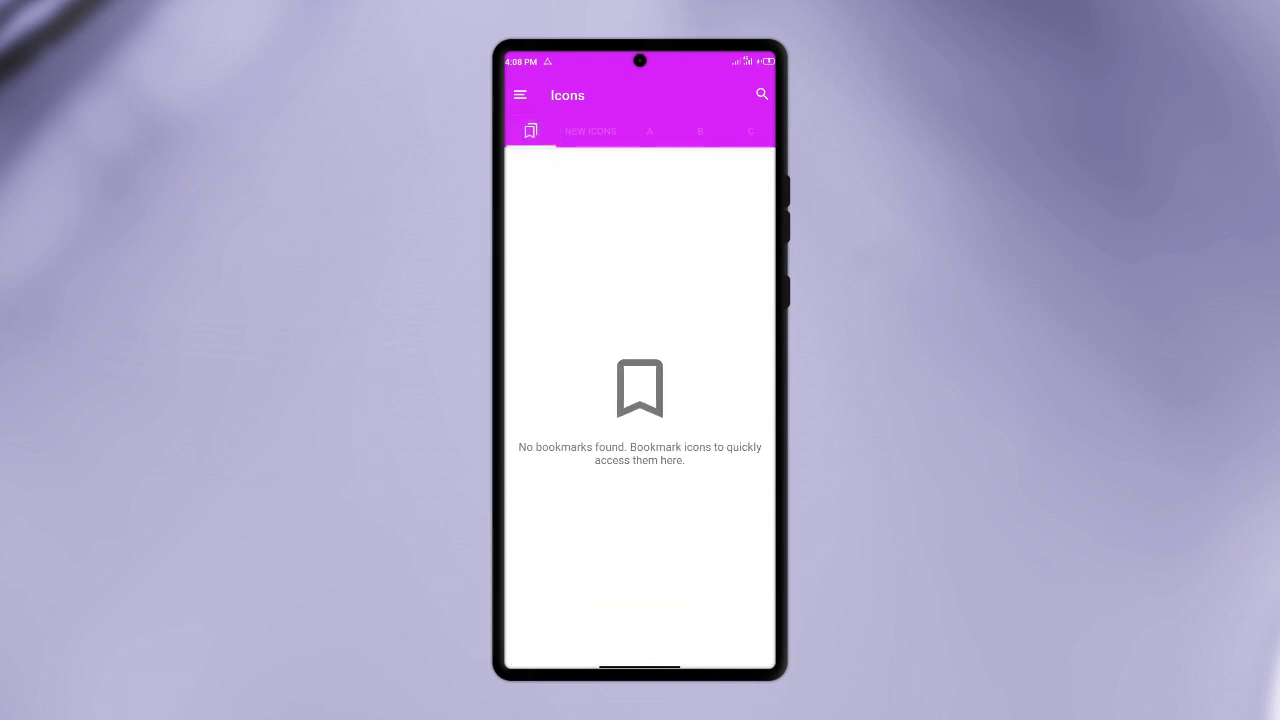
Return to the icon pack's home page and browse the Wallpapers collection.
left_click(520, 95)
left_click(564, 218)
left_click(602, 547)
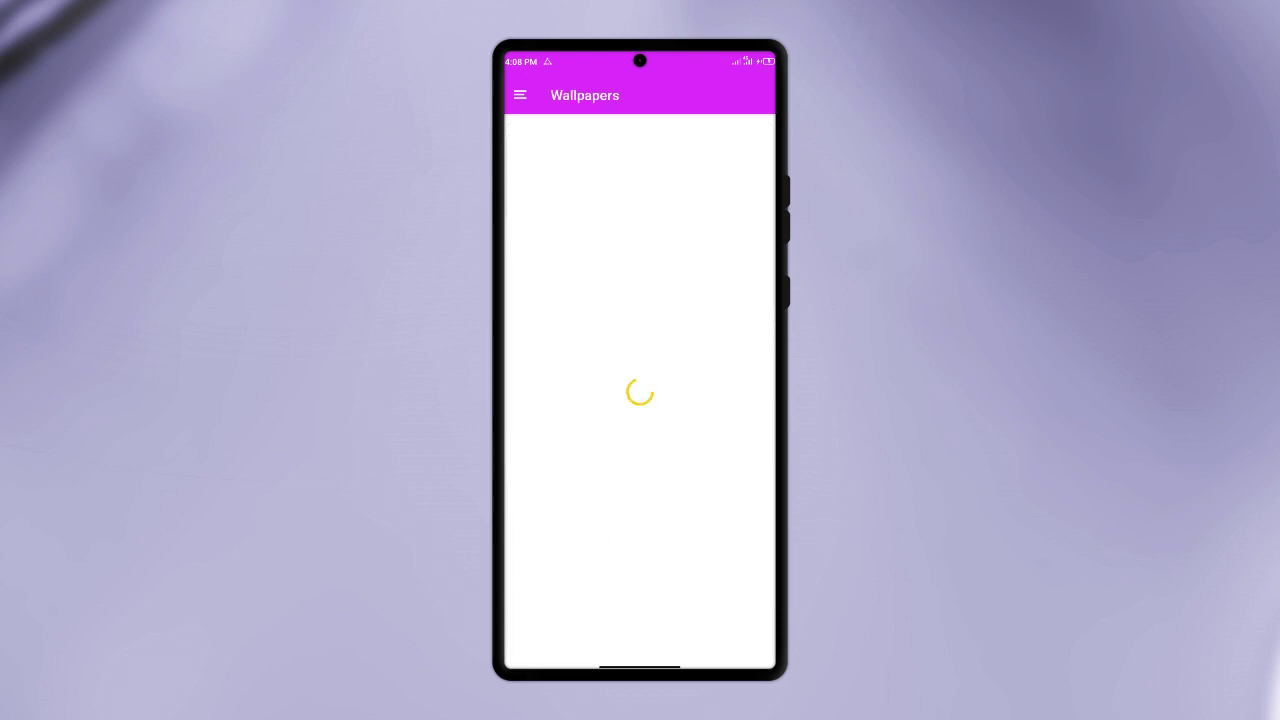
scroll(708, 450, "down", 5)
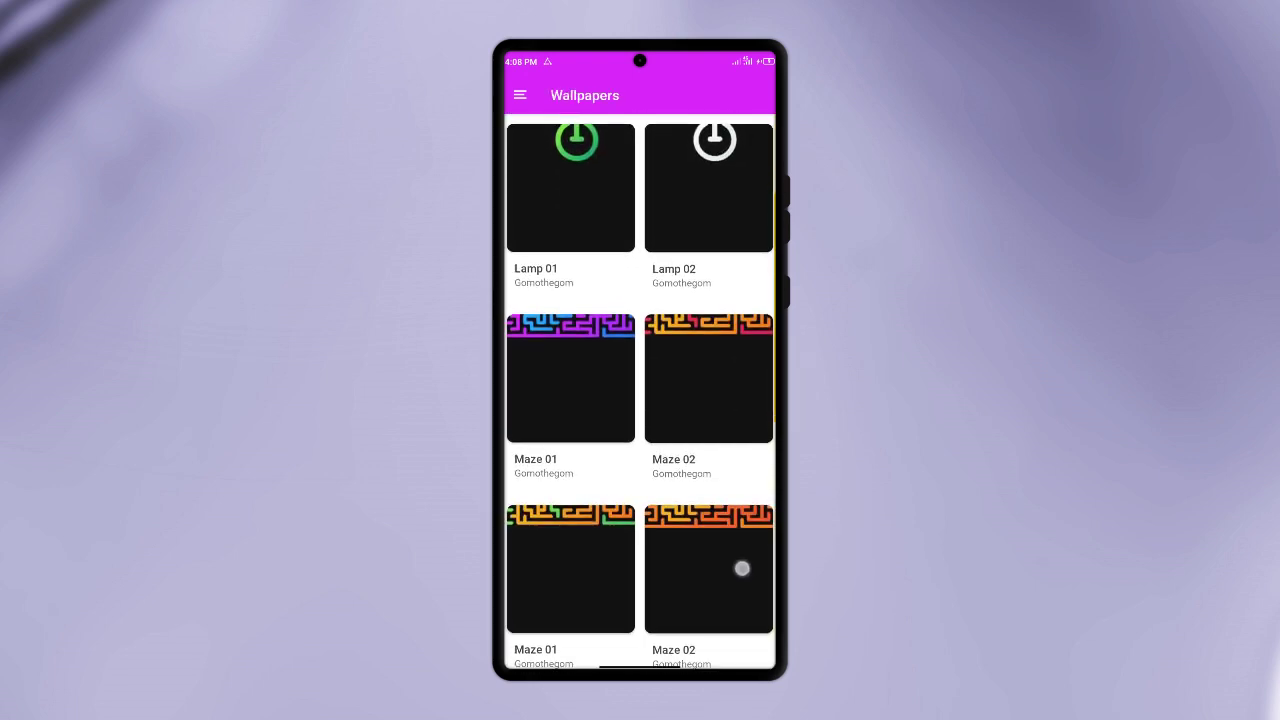
scroll(640, 390, "down", 3)
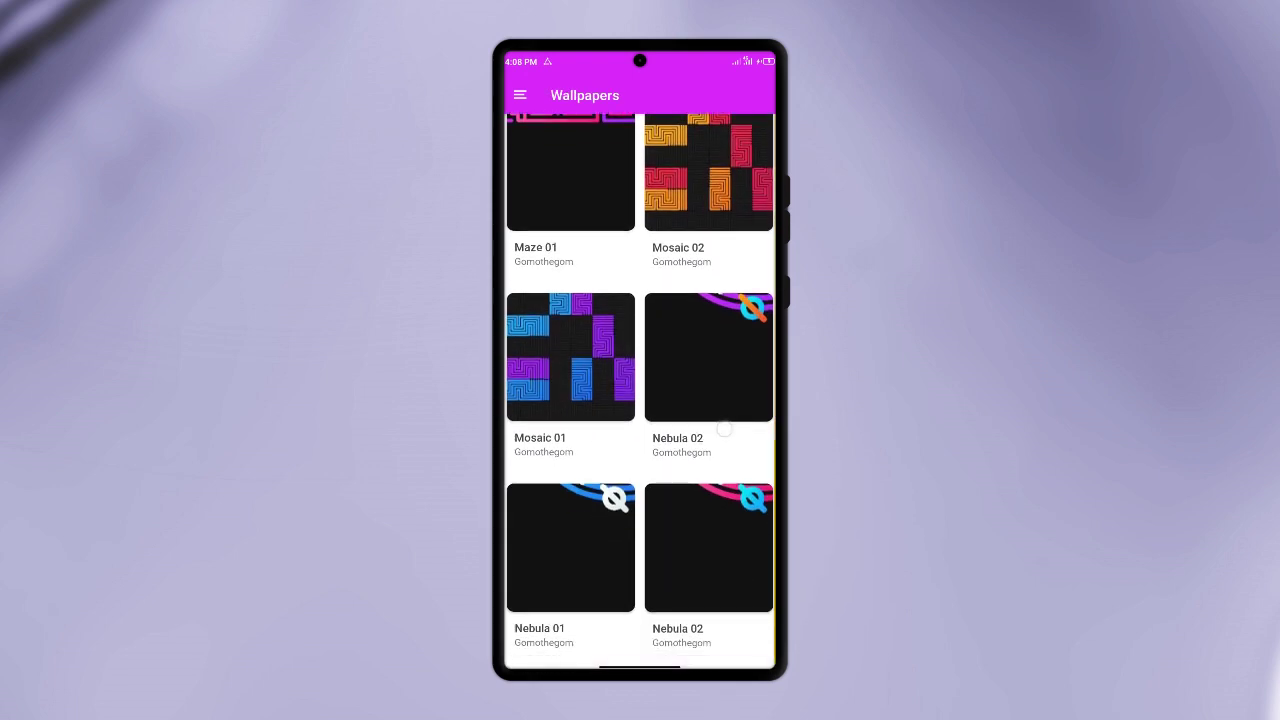
scroll(724, 428, "up", 5)
Swipe up to leave Linebula and return to the maze-wallpaper home screen.
left_click_drag(665, 665, 665, 450)
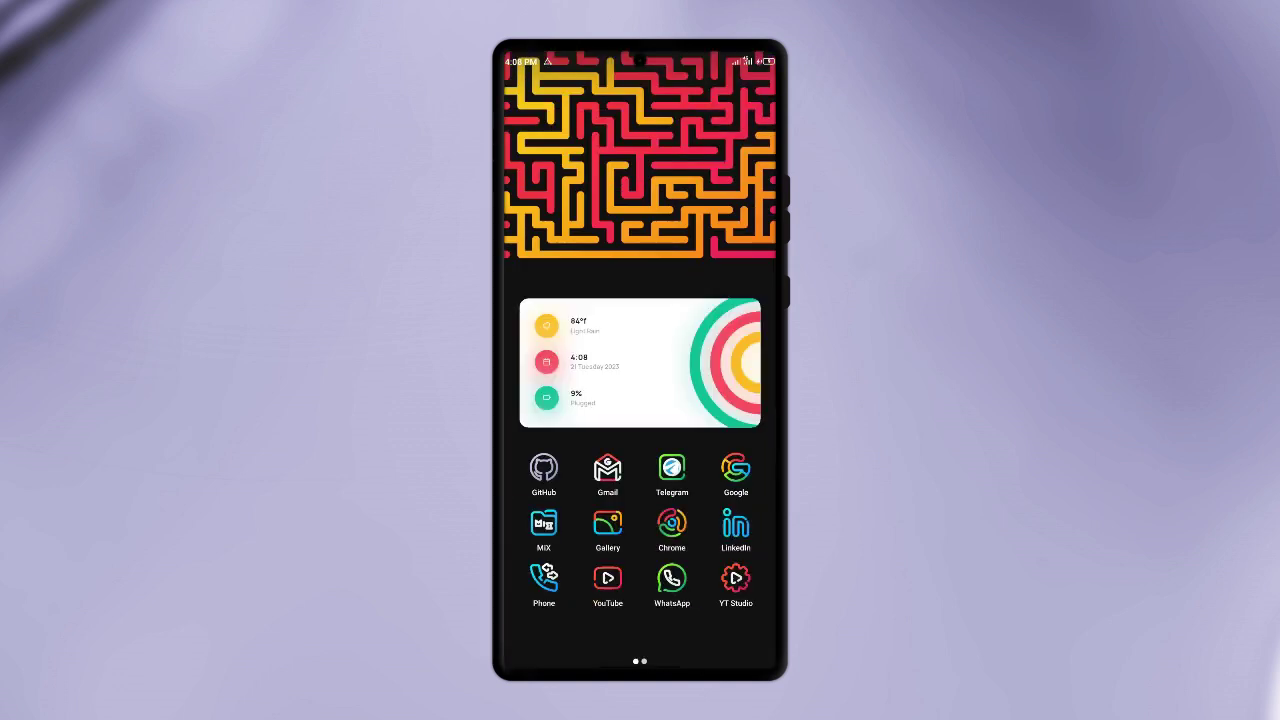